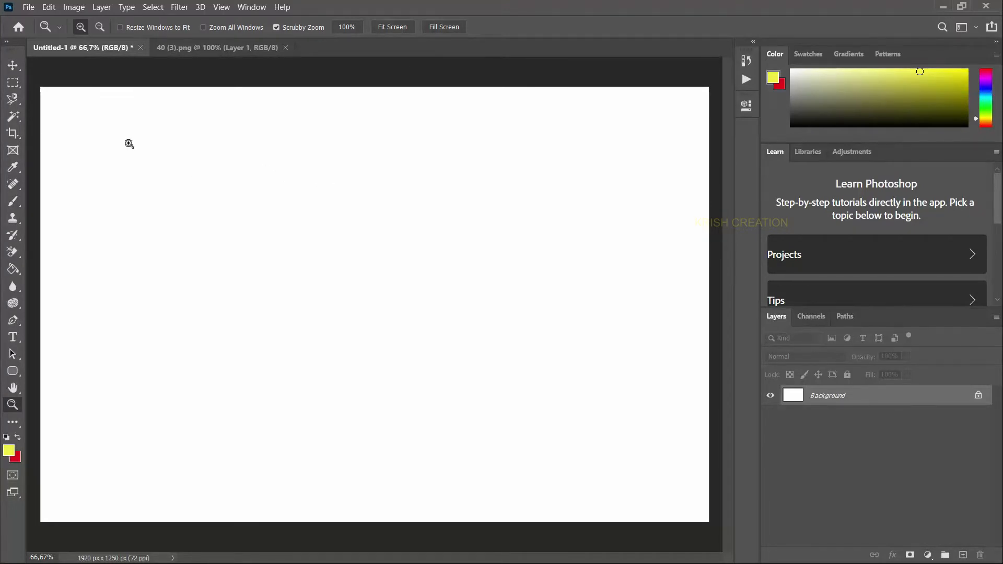
click(31, 8)
key(Escape)
key(ctrl+o)
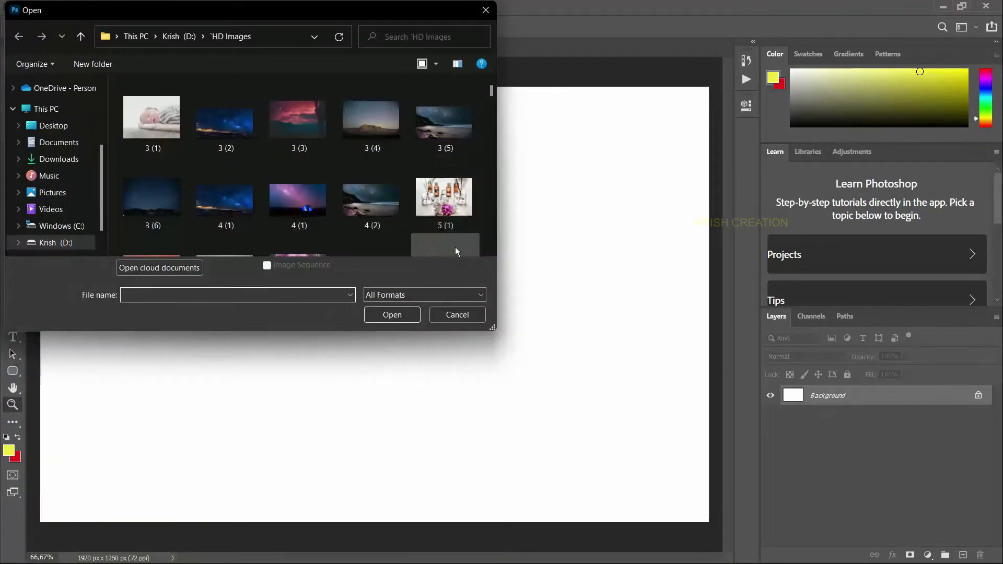
click(485, 10)
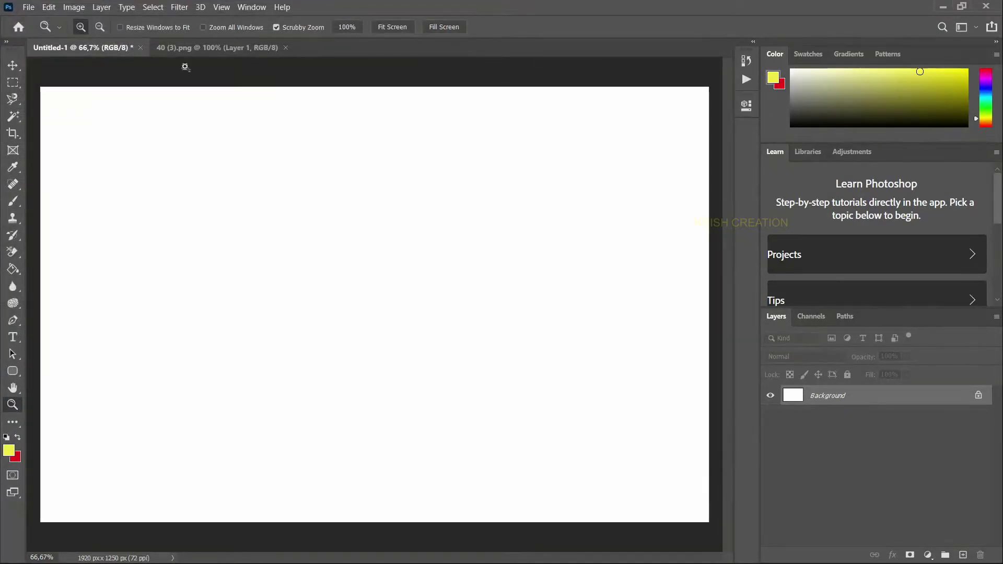
Copy the swing photo from 40 (3).png into the Untitled-1 document with the Move tool and reposition it on the canvas.
click(197, 49)
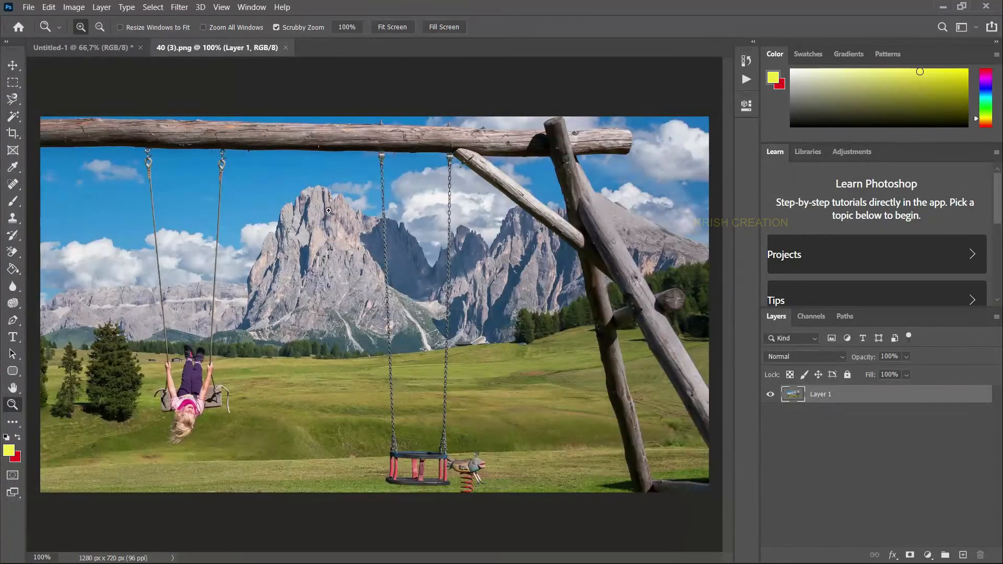
click(104, 48)
click(189, 46)
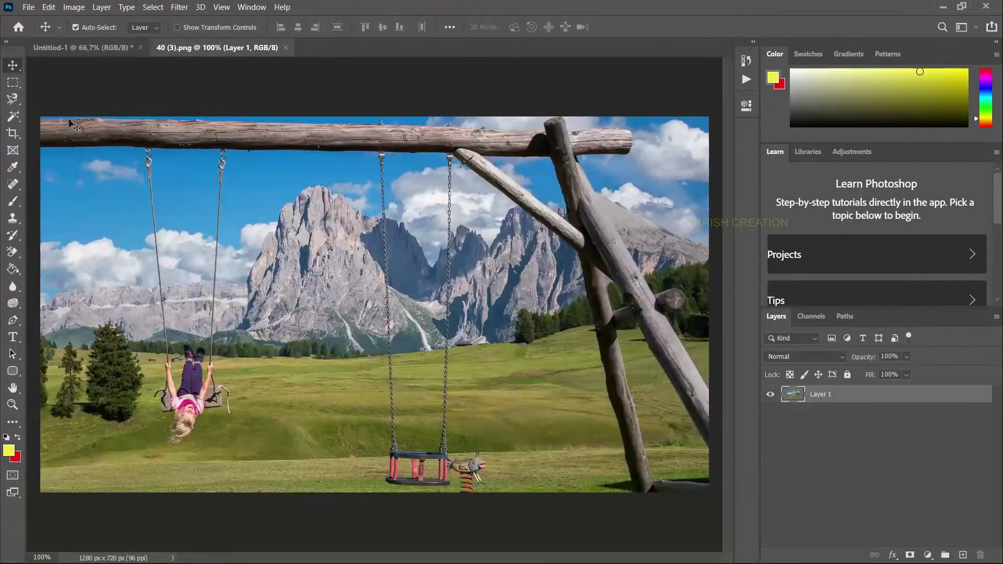
click(15, 67)
drag(280, 257, 337, 299)
click(218, 48)
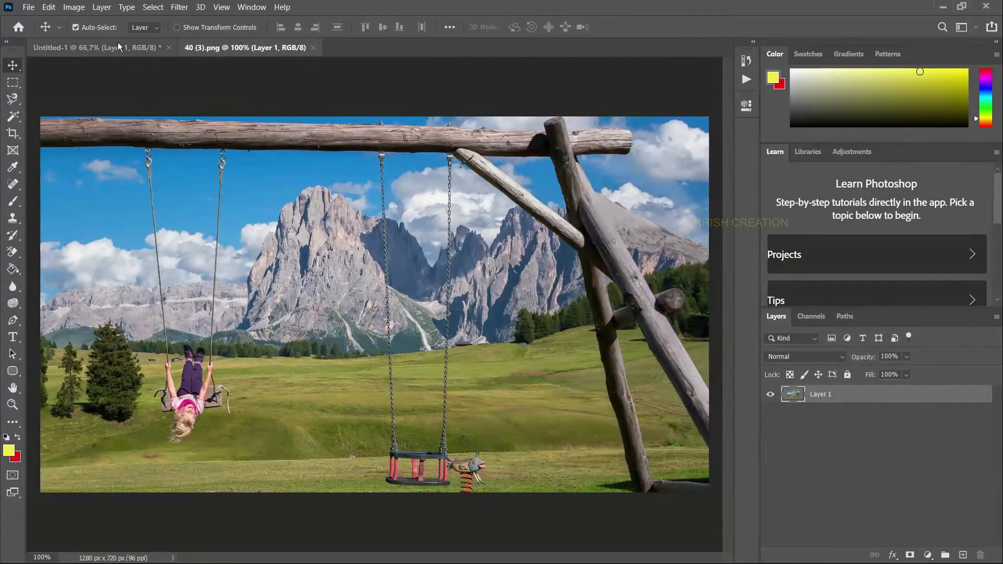
click(165, 52)
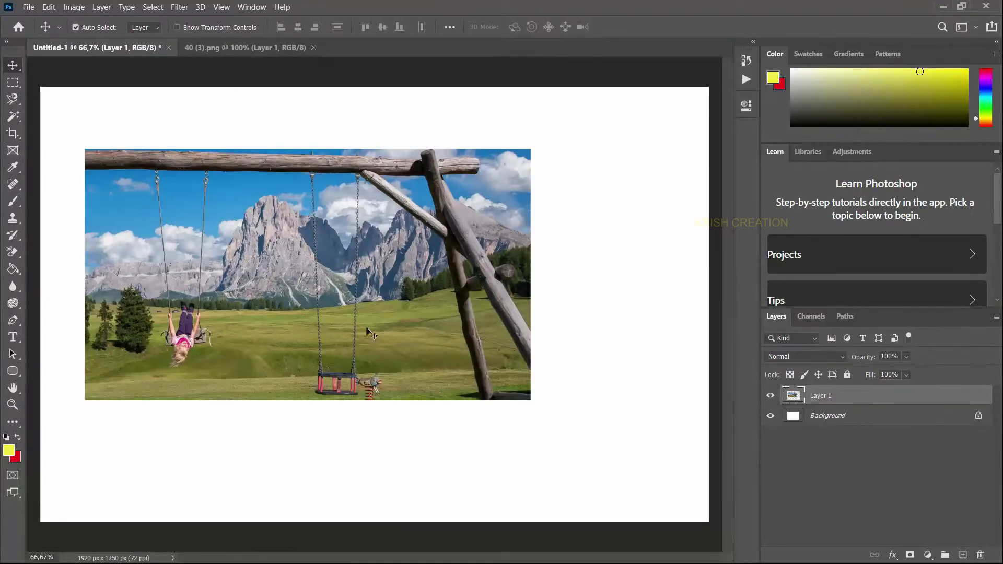
drag(372, 333, 407, 353)
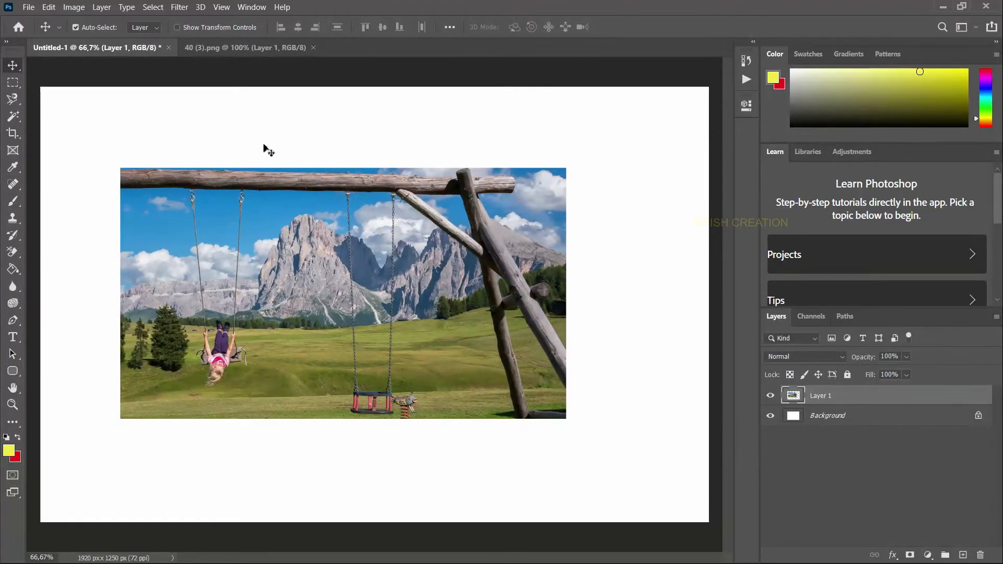
Close the 40 (3).png document and move the photo in Untitled-1 near the centre of the white canvas.
click(248, 48)
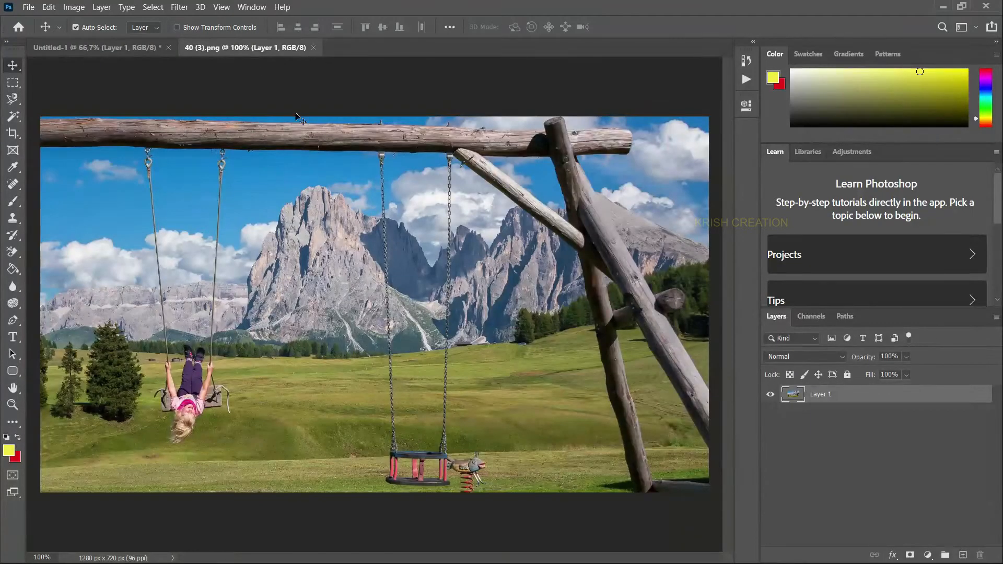
click(313, 49)
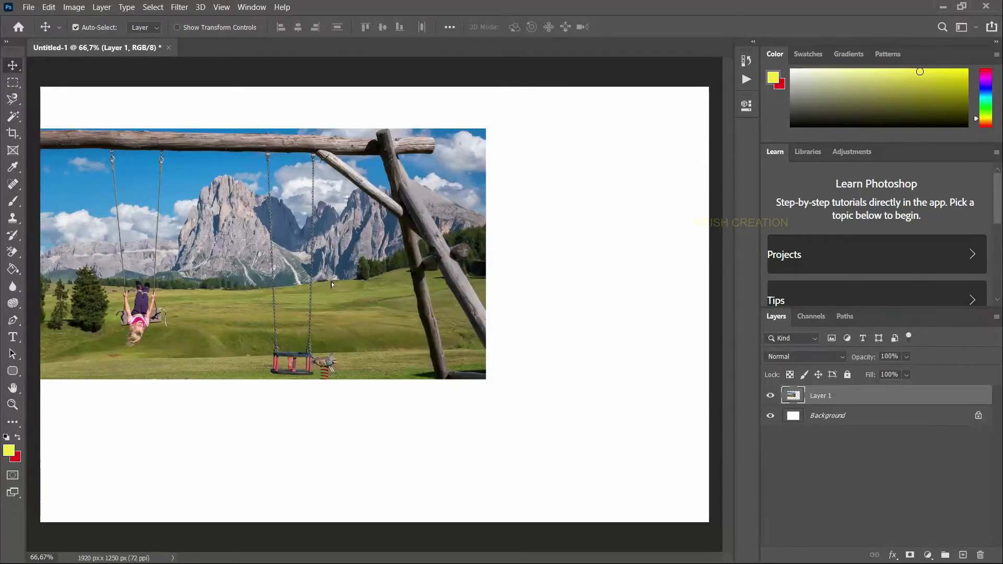
drag(331, 281, 433, 350)
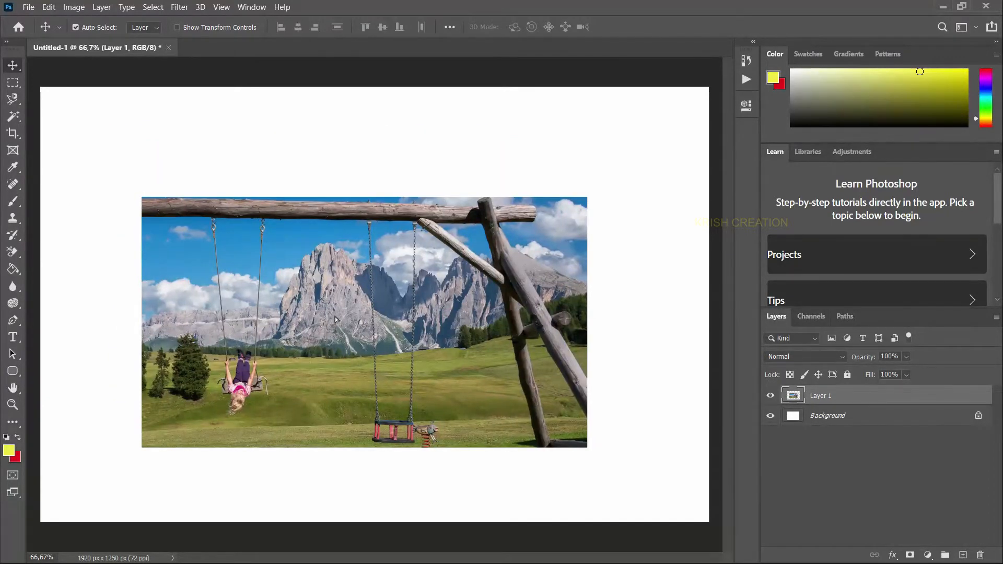
drag(335, 318, 318, 289)
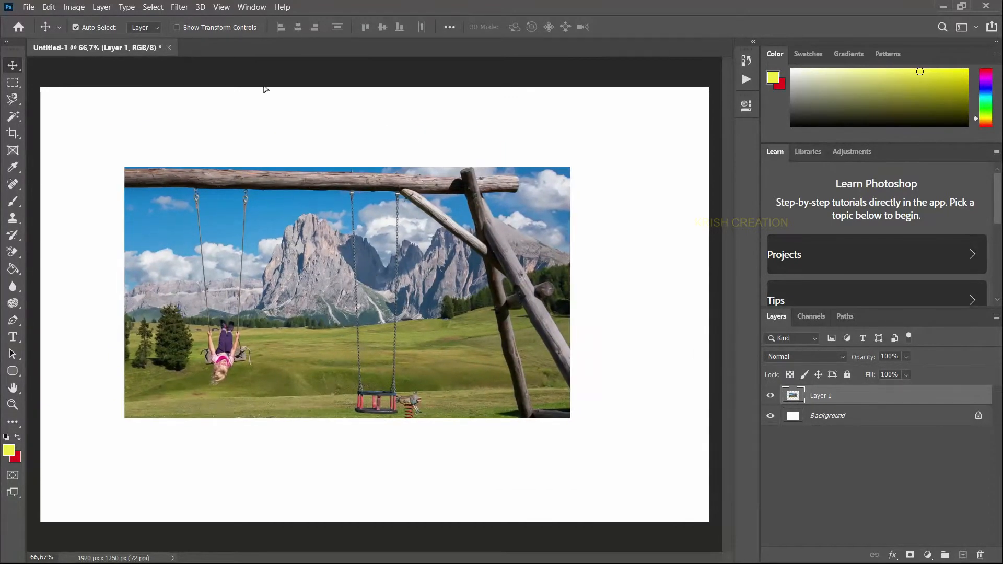
Draw an artboard of about 1578 × 1177 px around the photo and add further artboards beside and below it.
right_click(19, 70)
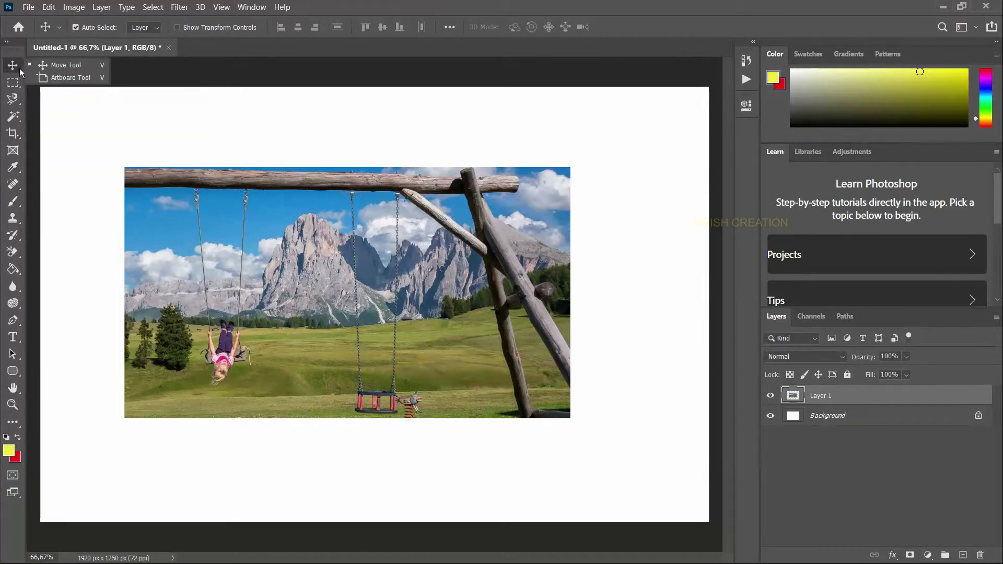
click(71, 78)
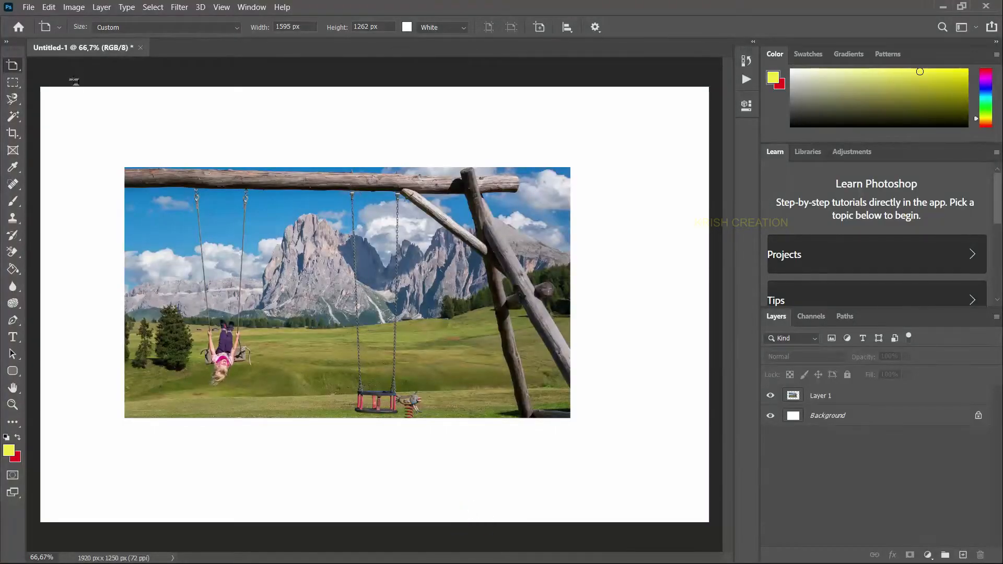
drag(88, 113, 637, 522)
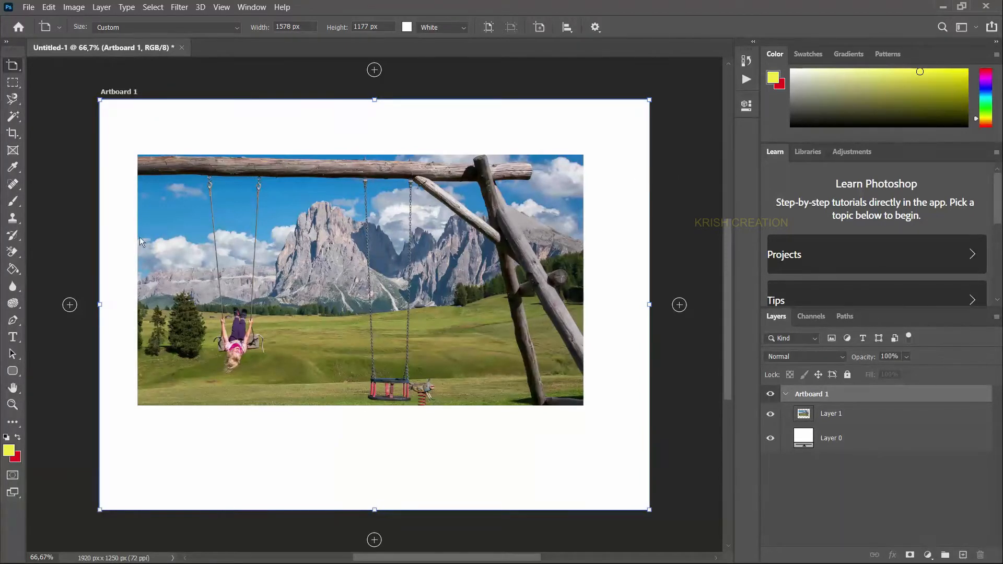
click(680, 305)
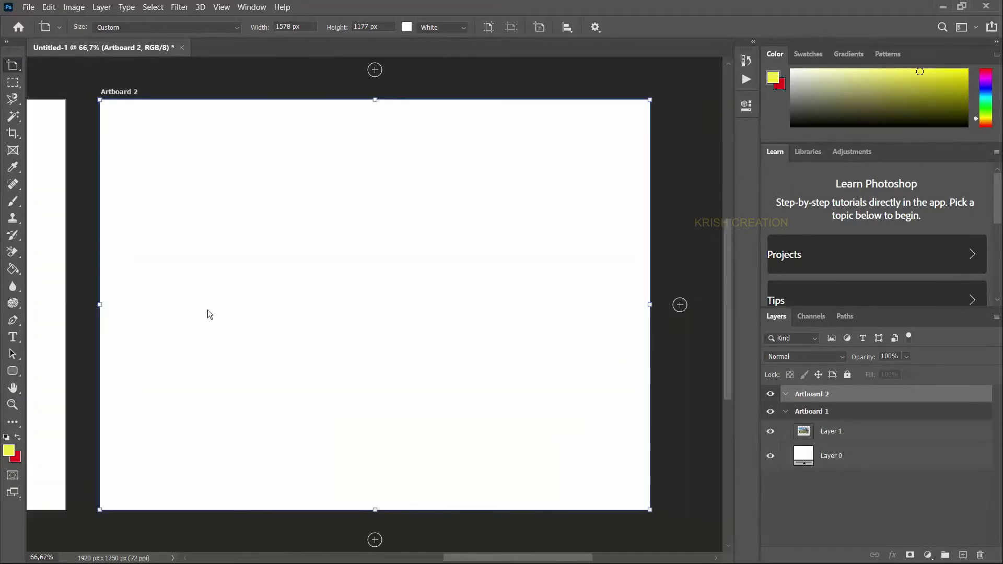
click(375, 540)
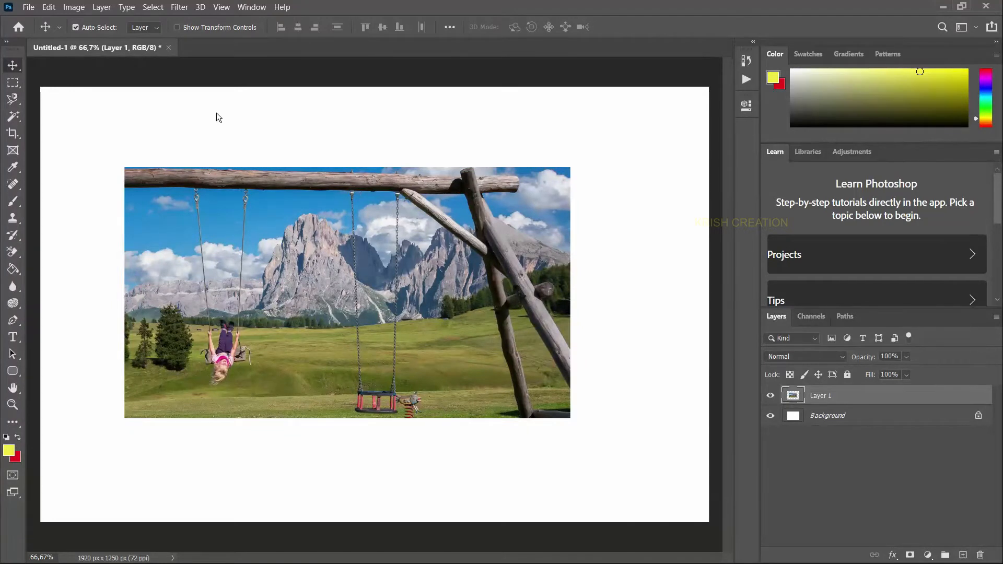
Make a rectangular marquee selection over the mountains and move its outline over the child on the swing.
click(13, 83)
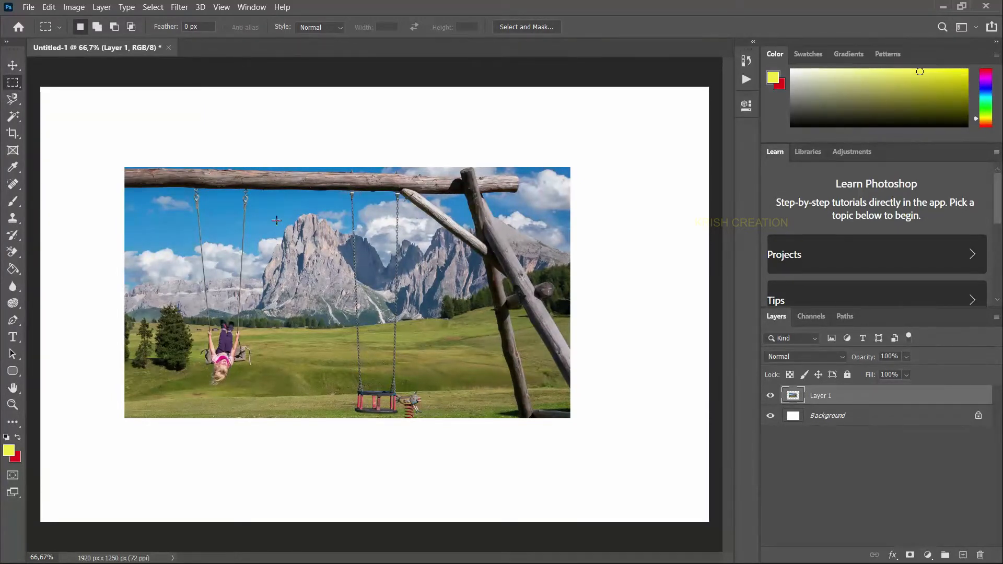
drag(277, 219, 415, 322)
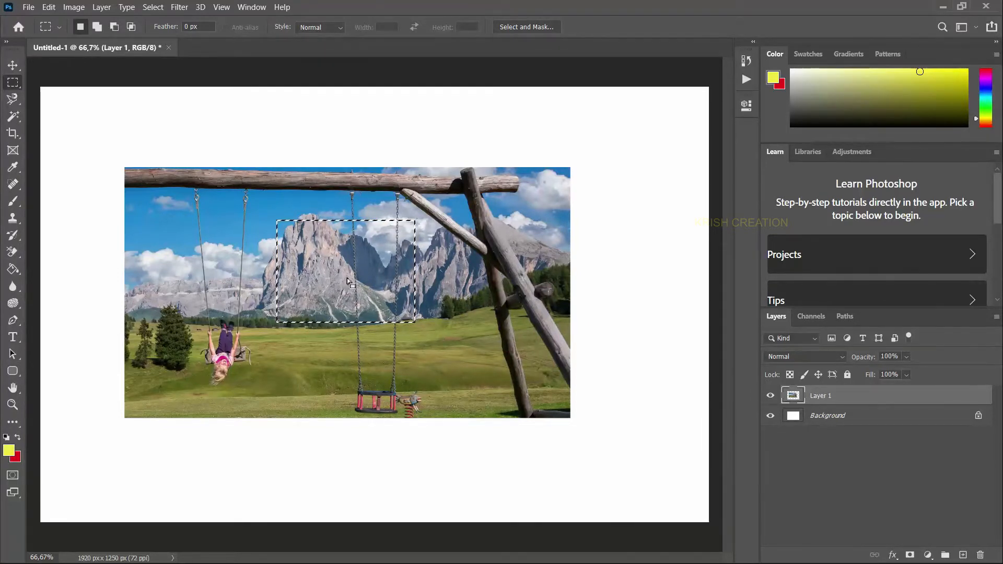
drag(345, 293, 217, 384)
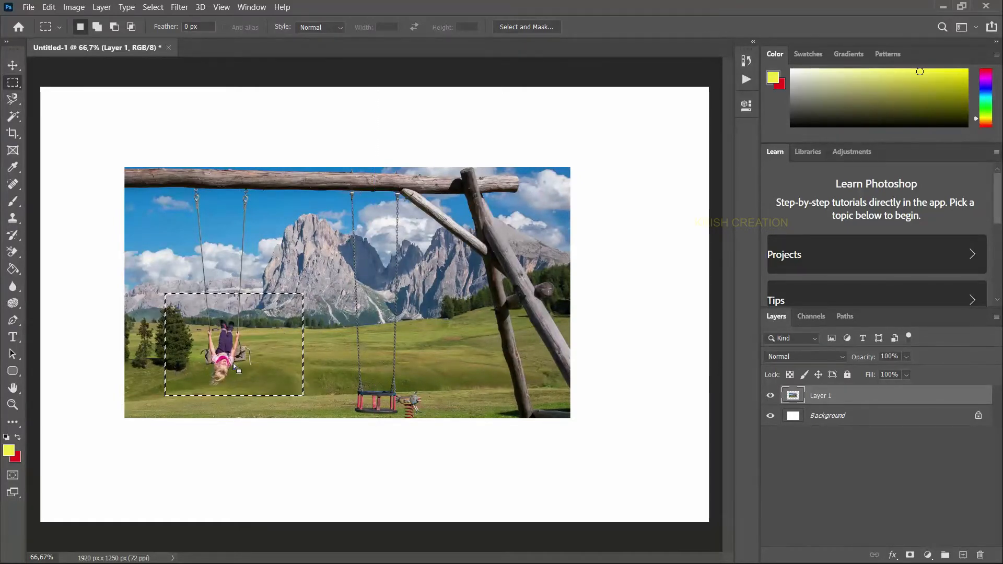
Move the selected child-on-swing area over the empty red swing using Free Transform and apply the transformation.
click(48, 8)
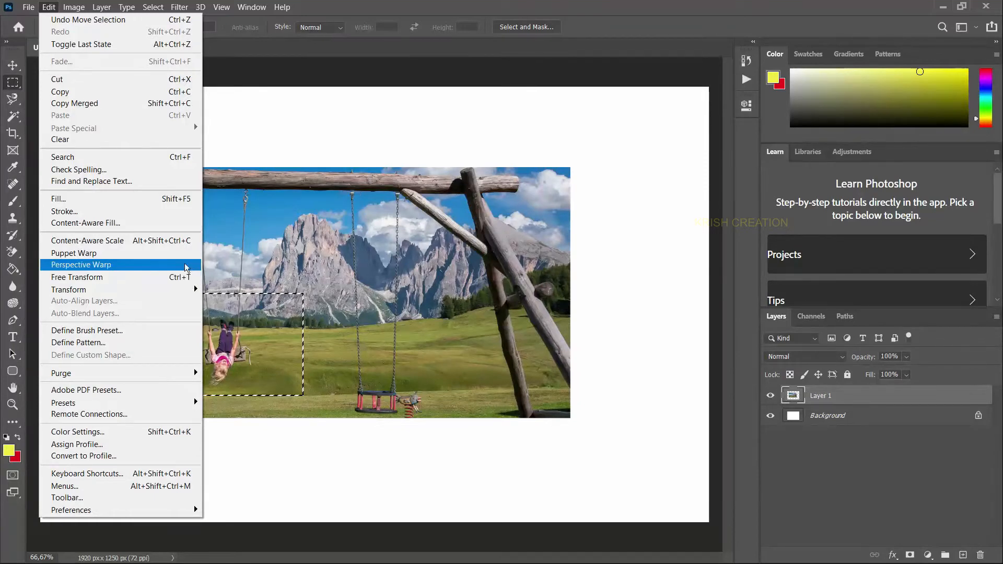
click(174, 278)
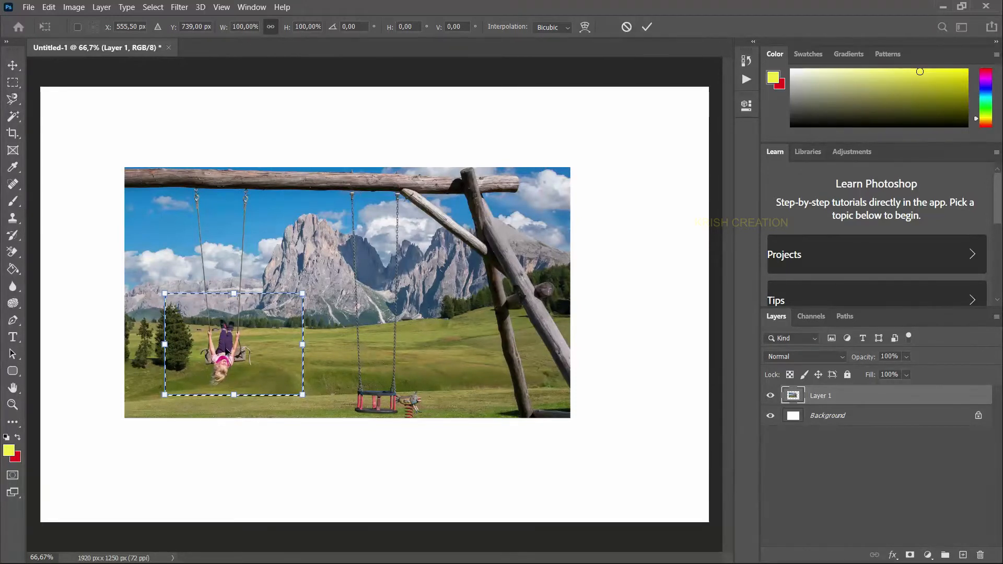
drag(227, 351, 380, 339)
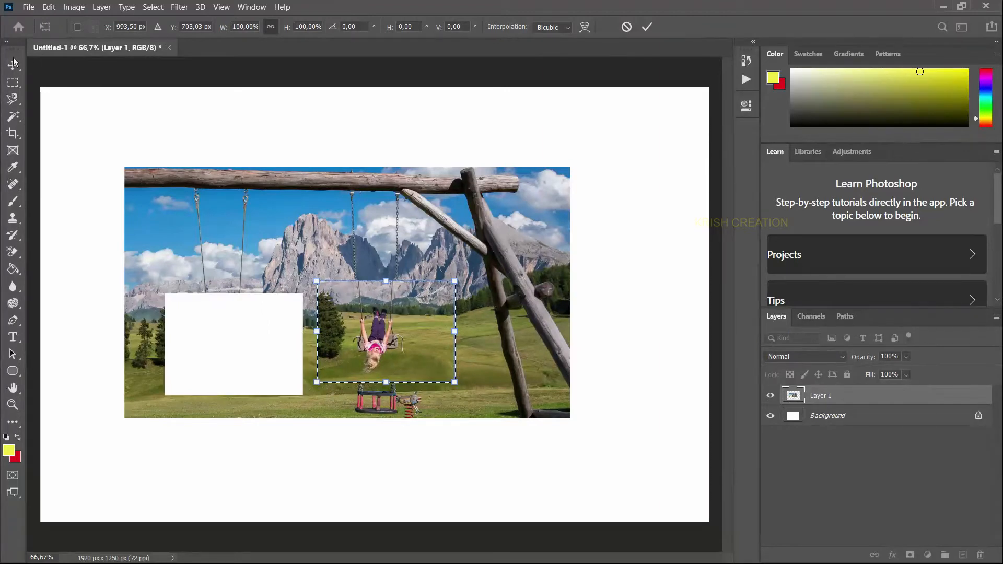
click(29, 8)
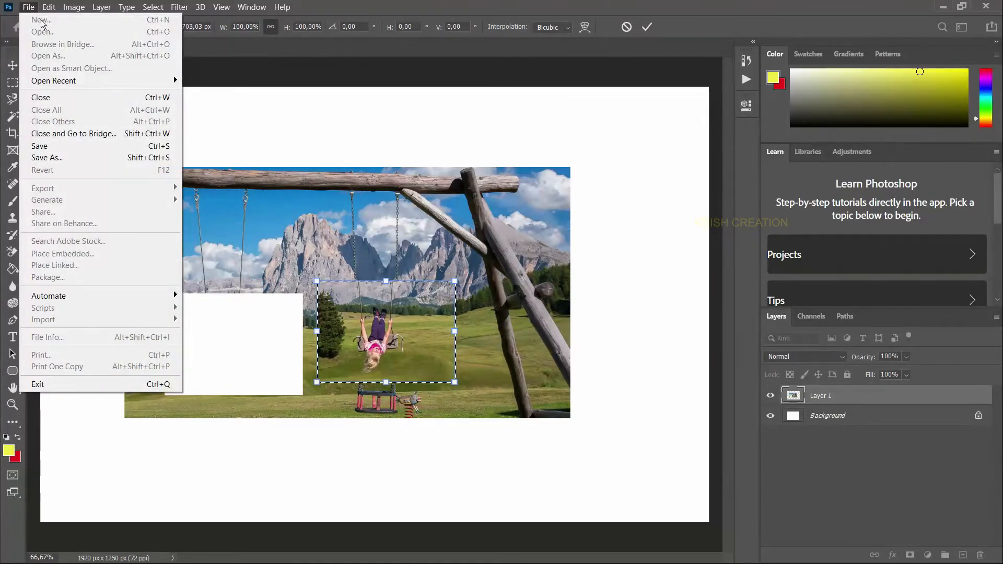
click(251, 141)
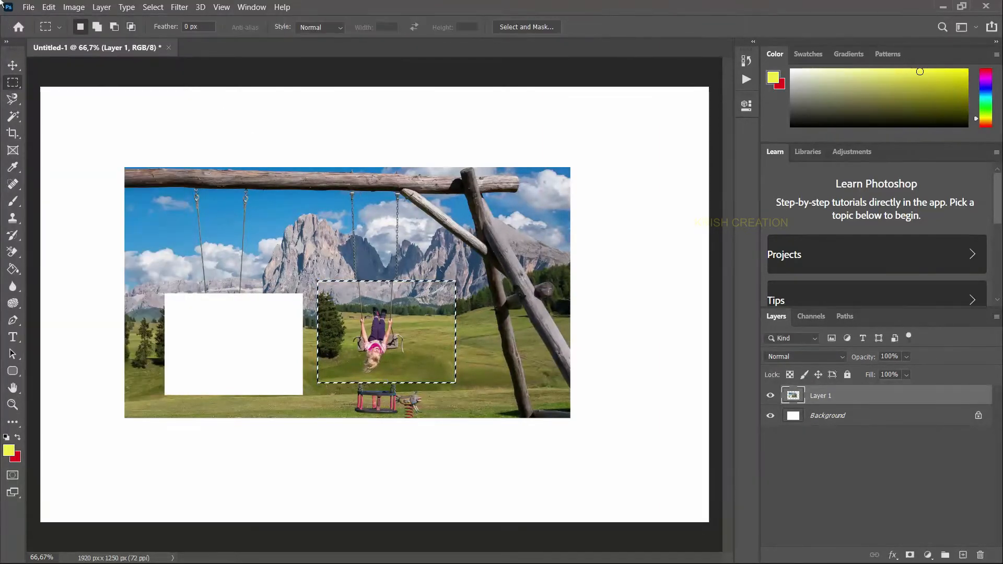
Create a new 1920 × 1250 px document at 72 pixels/inch with a white background.
click(28, 8)
click(43, 21)
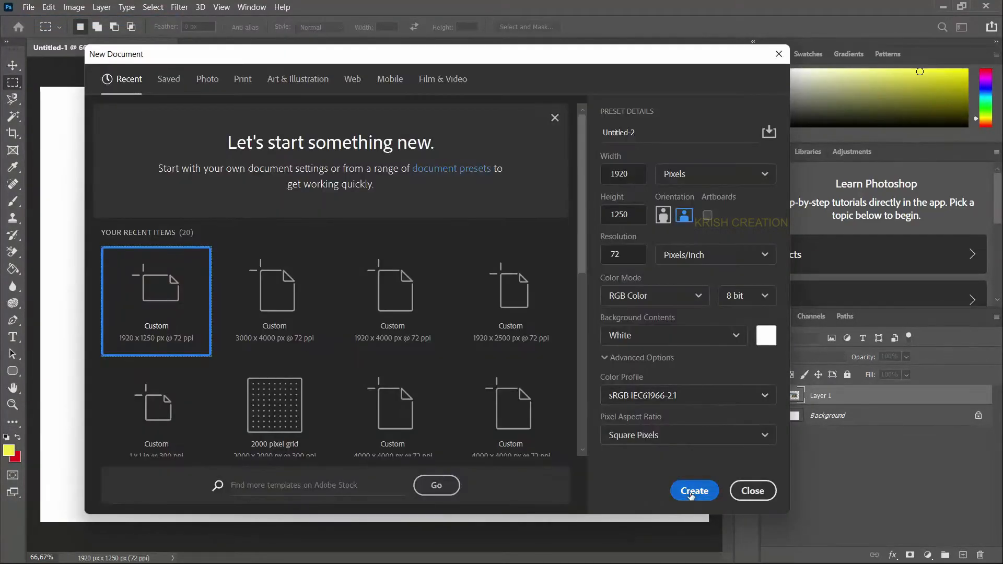
click(691, 488)
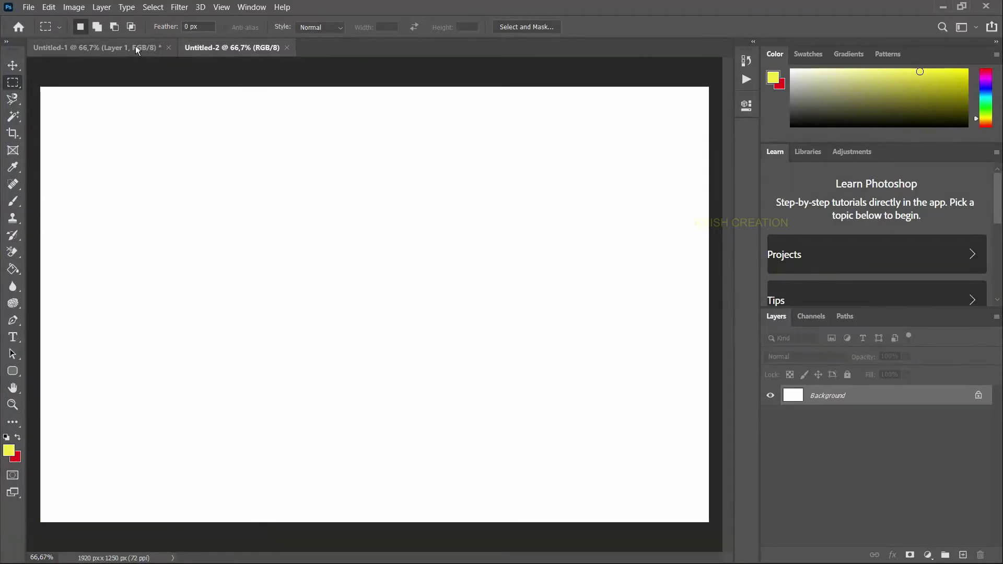
Copy the selected child-on-swing area from Untitled-1 onto the blank canvas of Untitled-2.
click(136, 46)
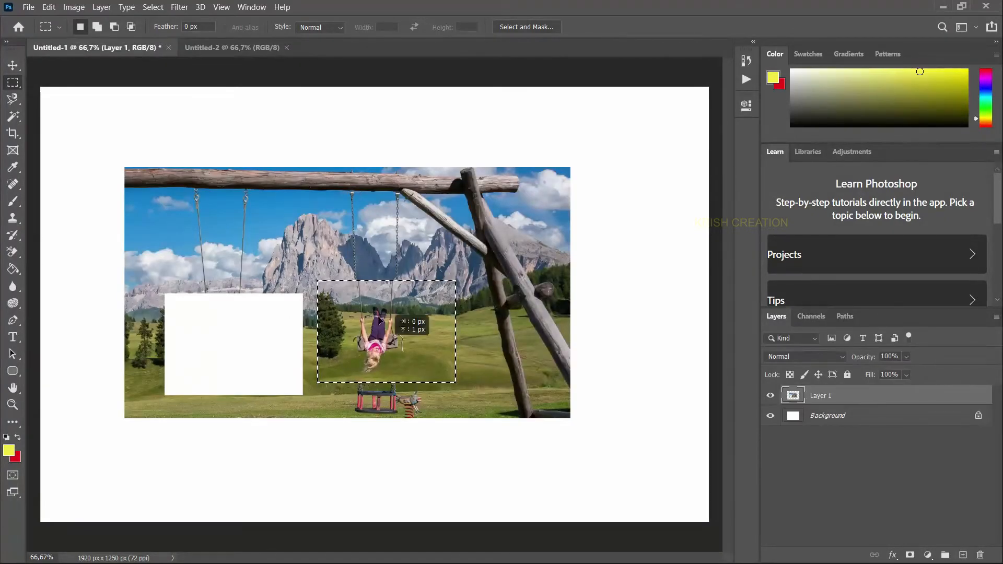
drag(386, 354, 248, 48)
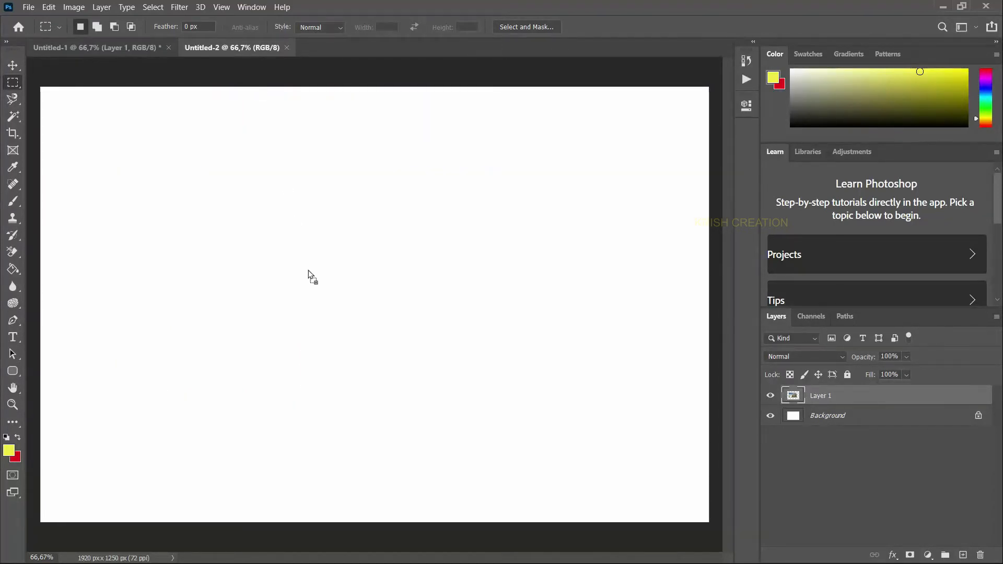
drag(323, 291, 323, 290)
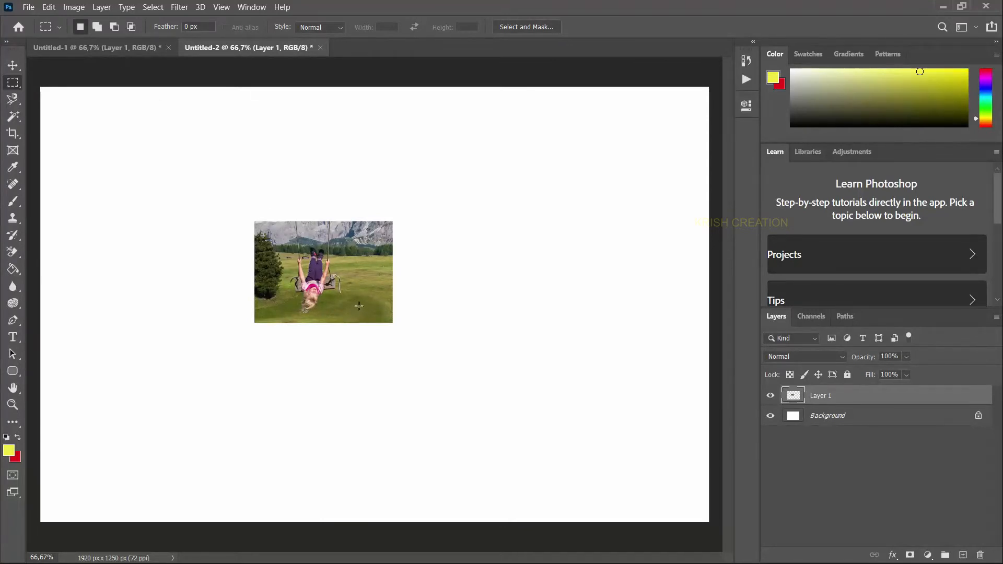
Move the cut-out area in Untitled-1 back over its white gap, deselect it, and compare with Untitled-2.
click(126, 50)
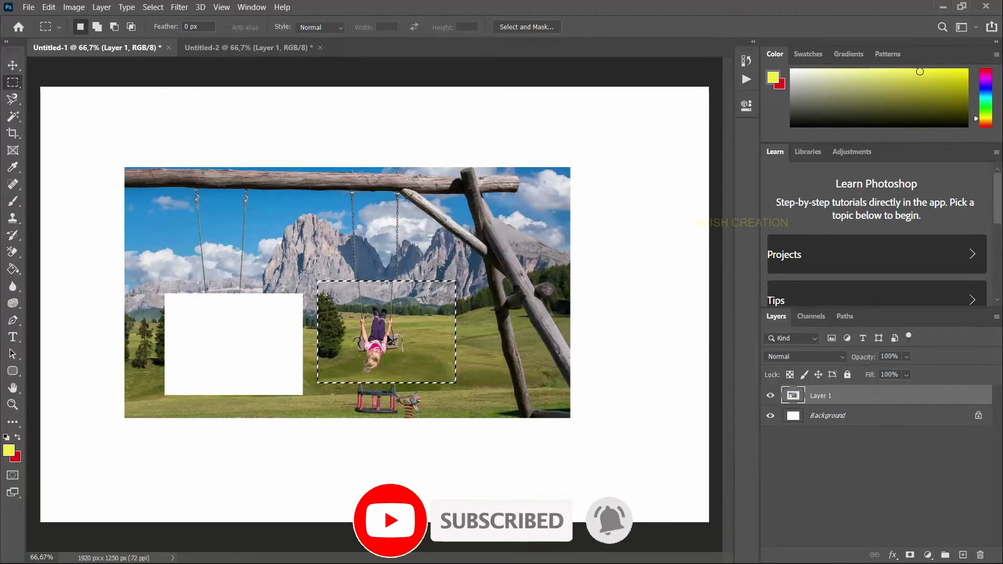
drag(389, 340, 238, 352)
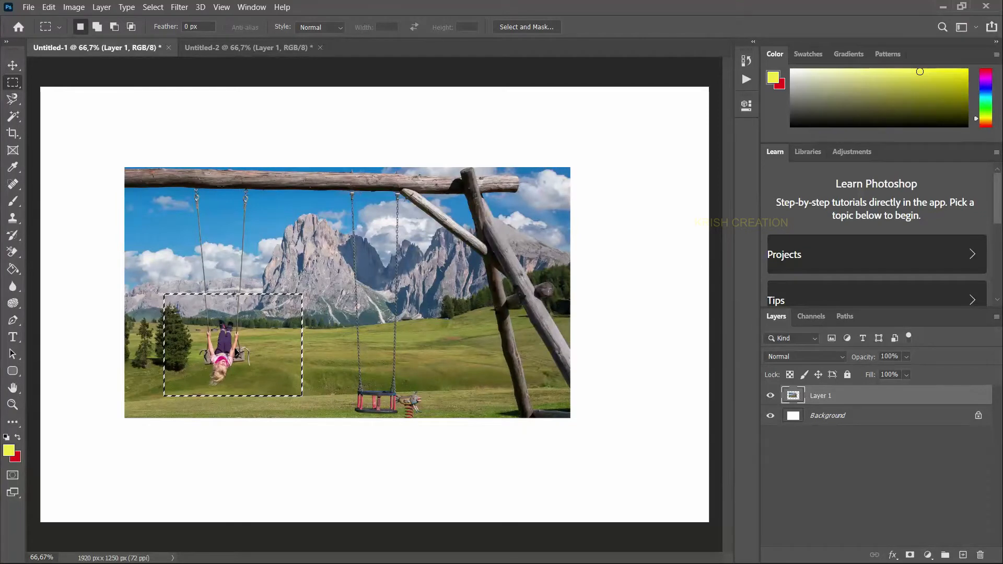
right_click(273, 368)
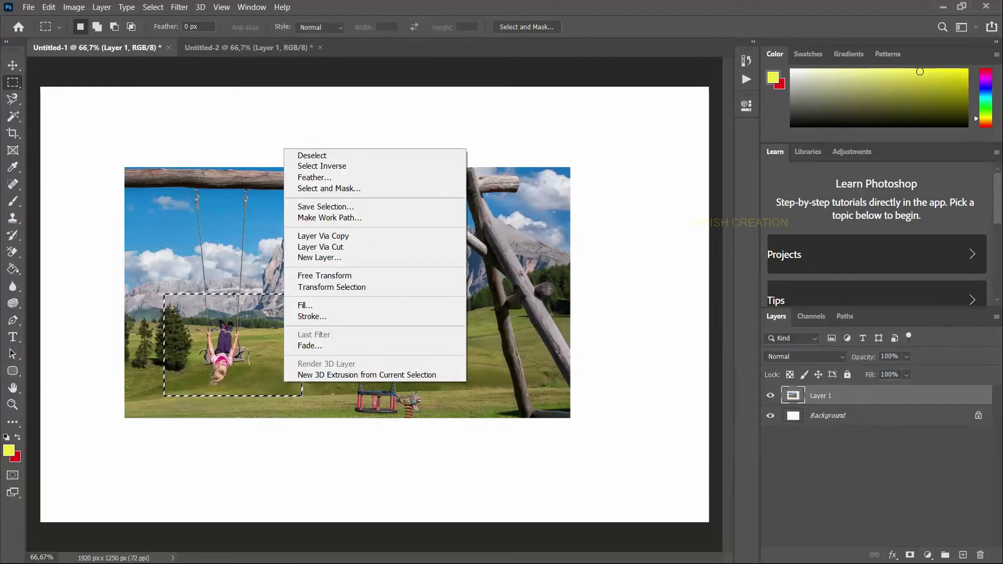
click(303, 155)
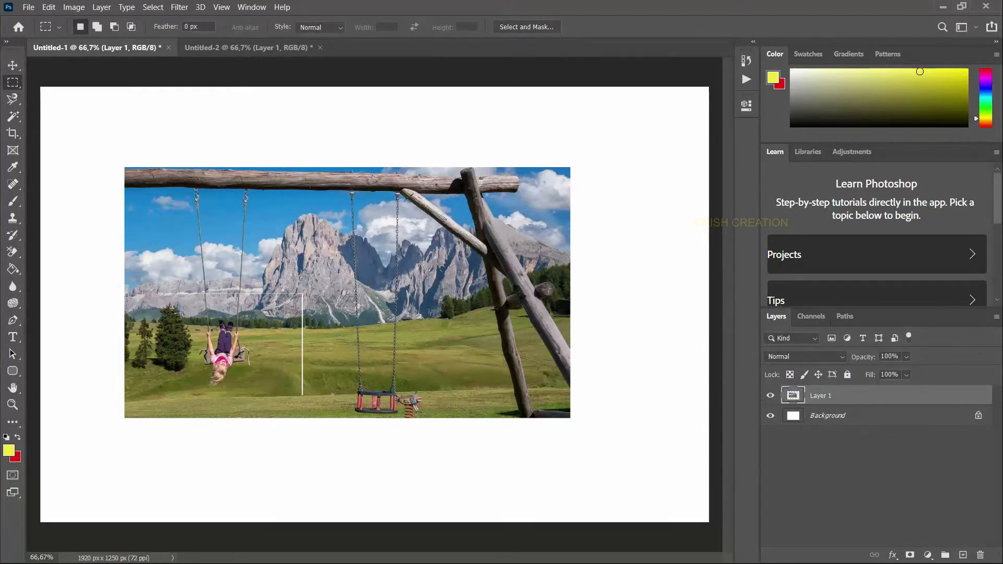
click(231, 49)
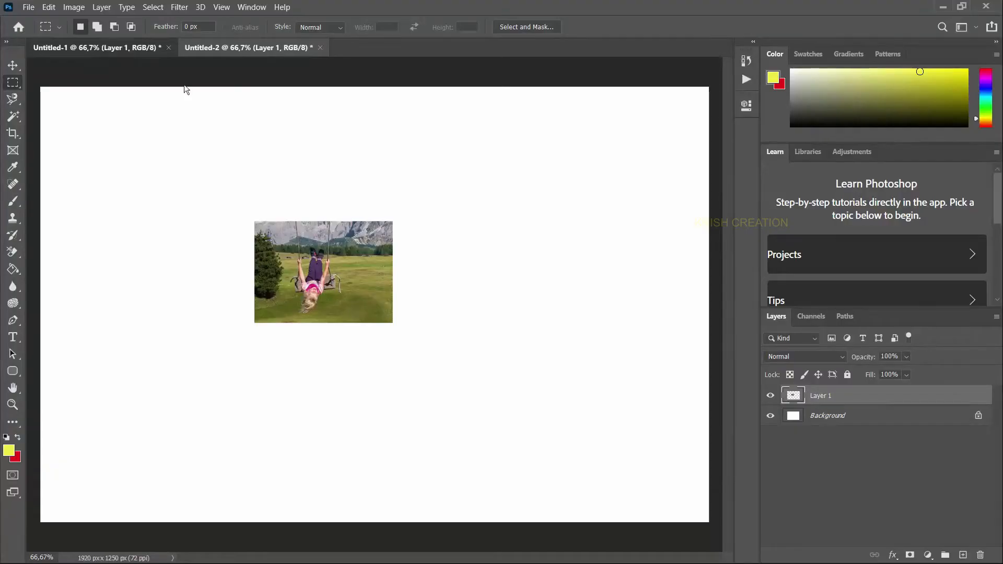
click(149, 49)
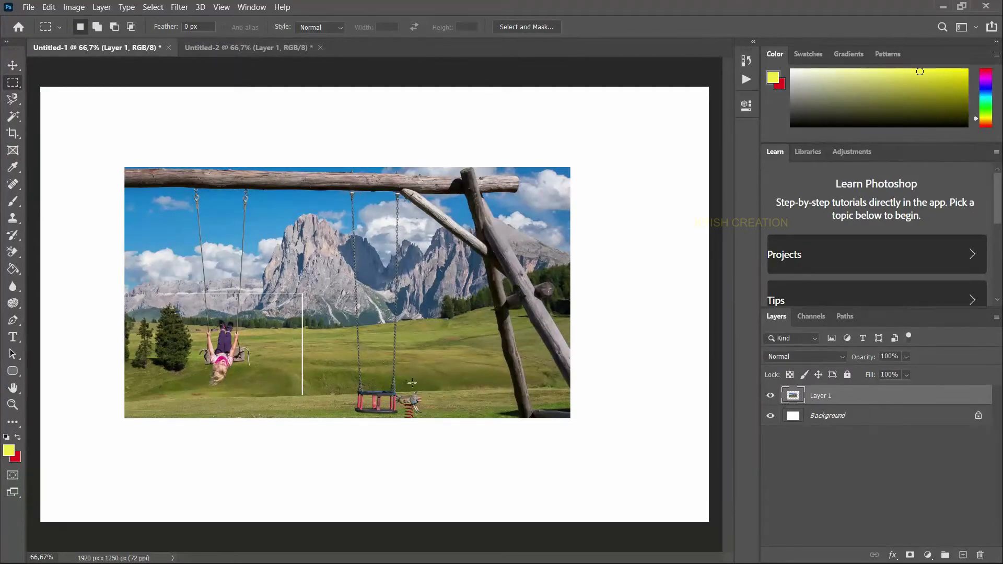
In Untitled-1, draw a circular selection with the Elliptical Marquee tool at the mountain's foot, around the empty swing's right chain.
click(278, 54)
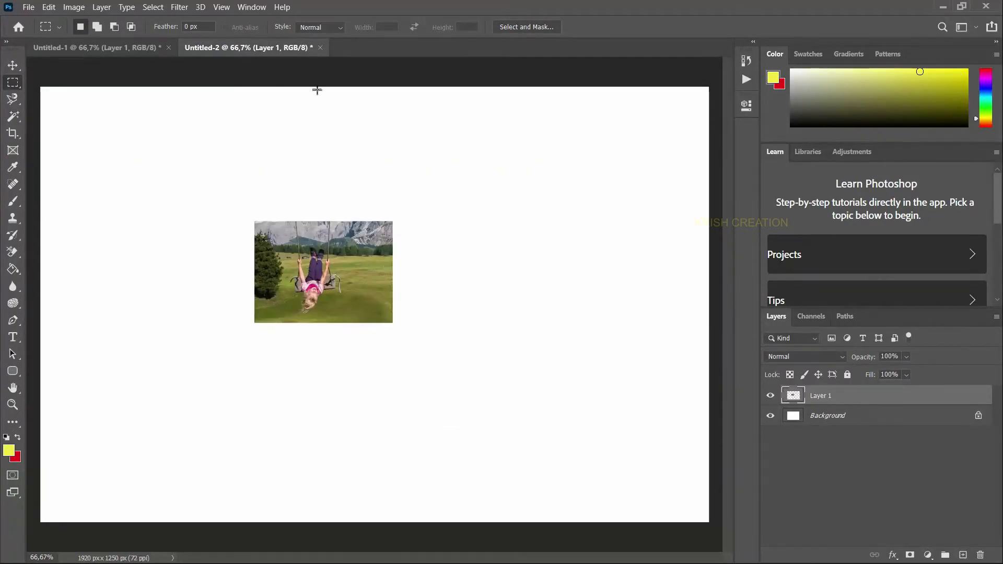
click(129, 48)
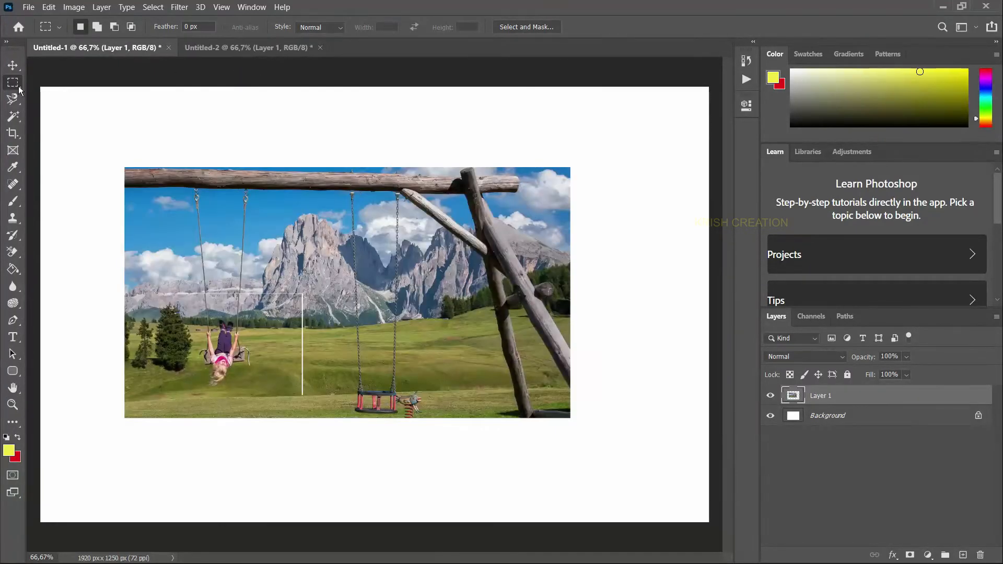
click(19, 87)
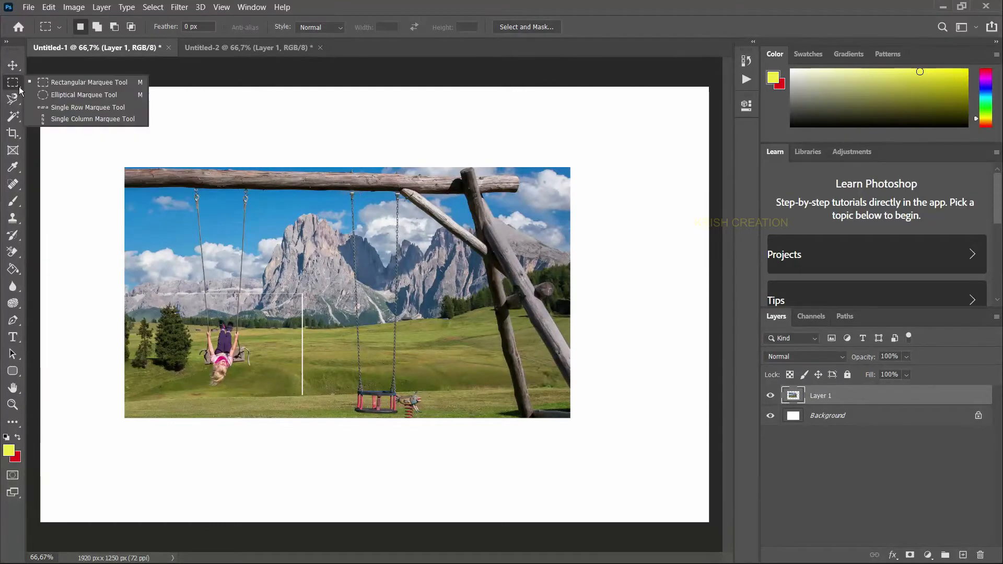
click(64, 96)
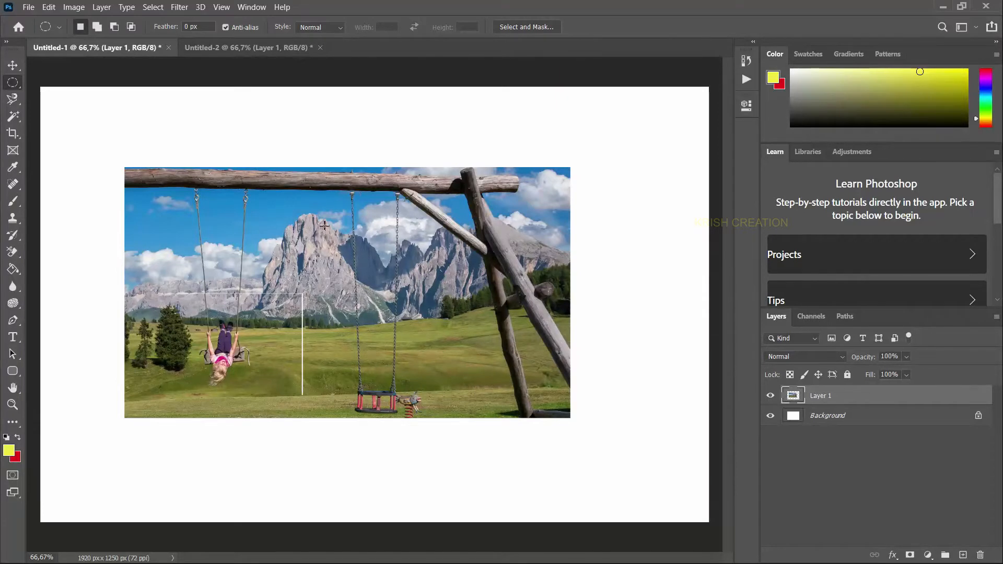
drag(325, 225, 465, 367)
click(469, 335)
drag(345, 239, 418, 330)
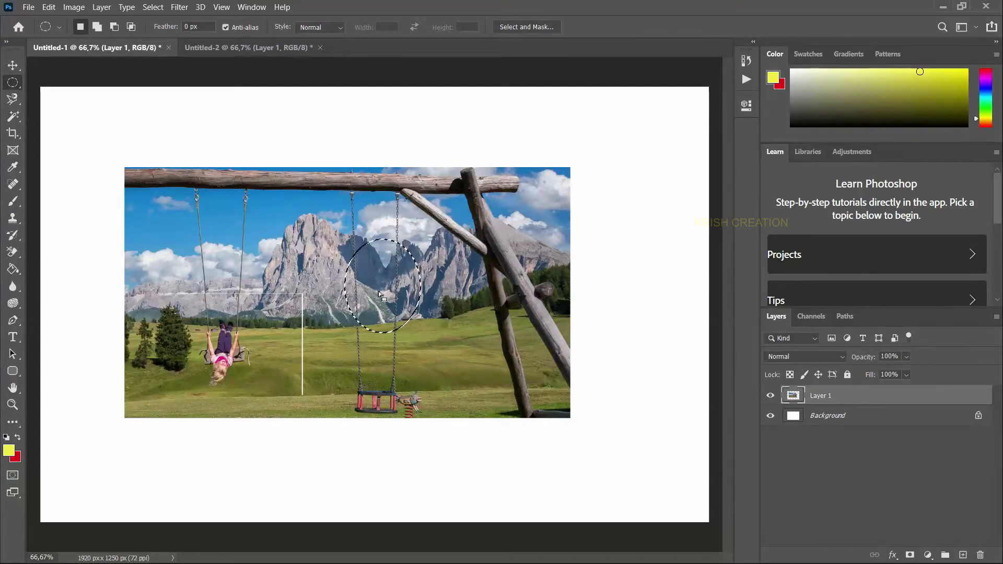
click(365, 274)
drag(365, 273, 431, 339)
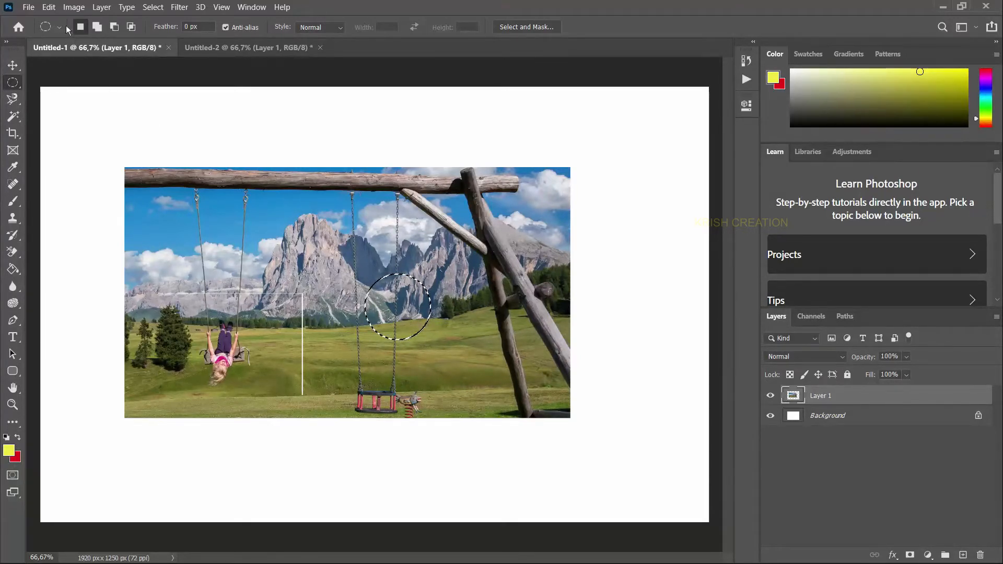
Copy the circular selection from Untitled-1 into Untitled-2 with the Move tool, placing it beside the child-on-swing cut-out.
click(50, 7)
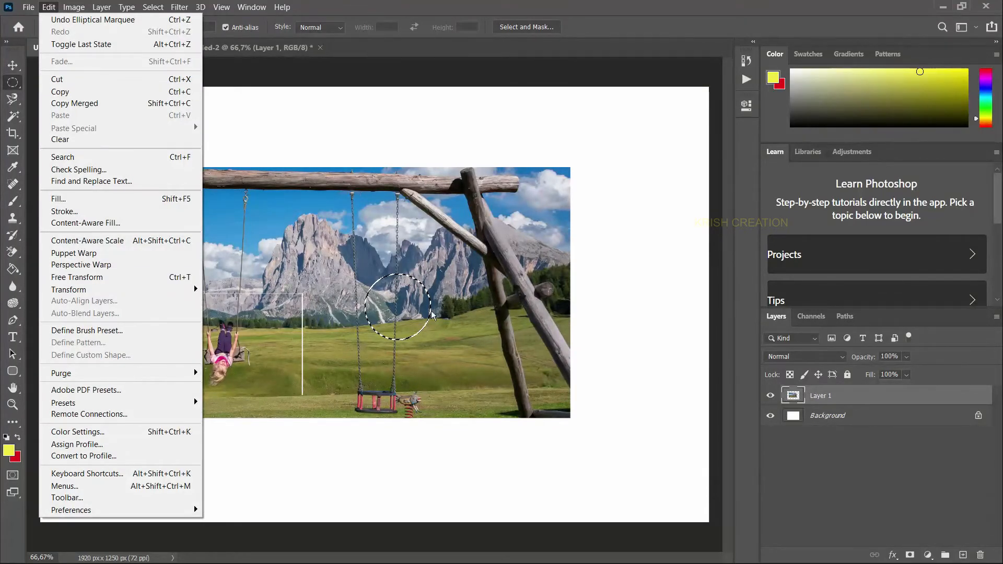
click(412, 309)
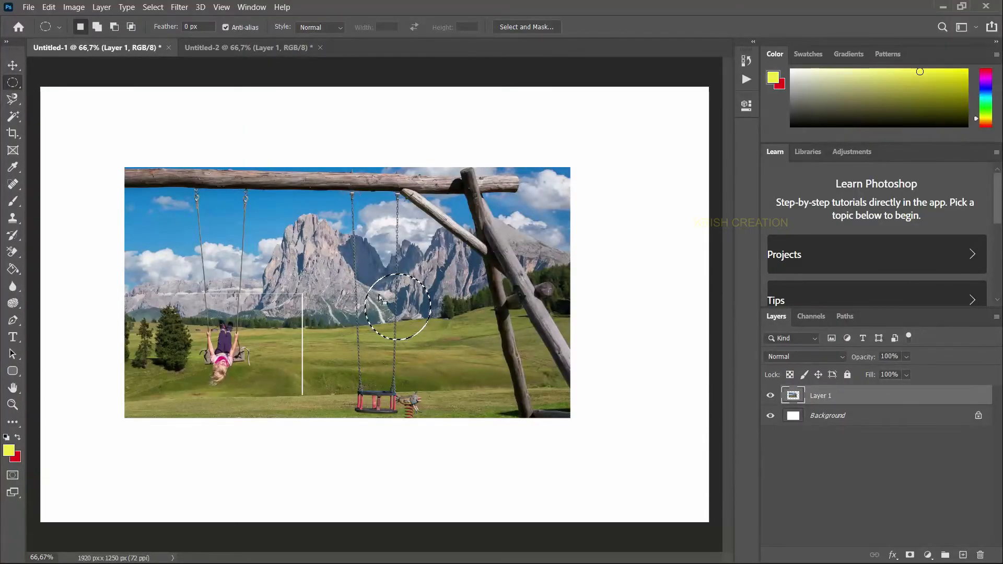
alt+click(17, 69)
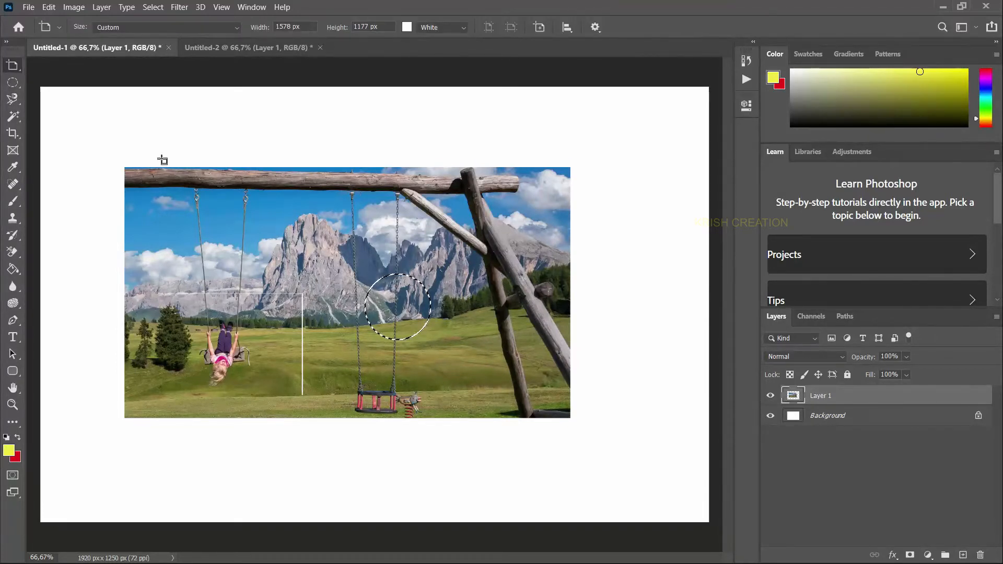
right_click(21, 68)
click(45, 62)
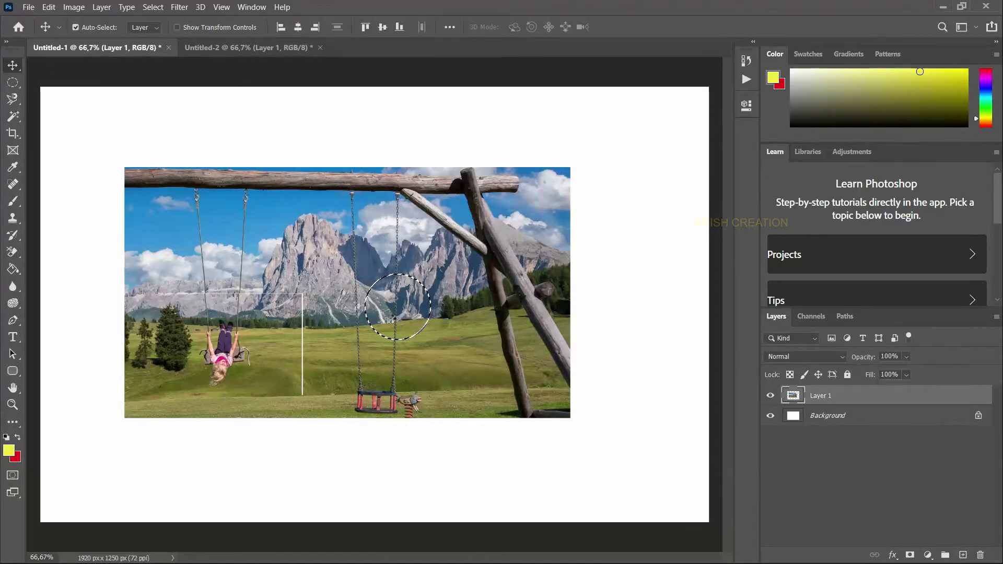
drag(392, 319, 267, 52)
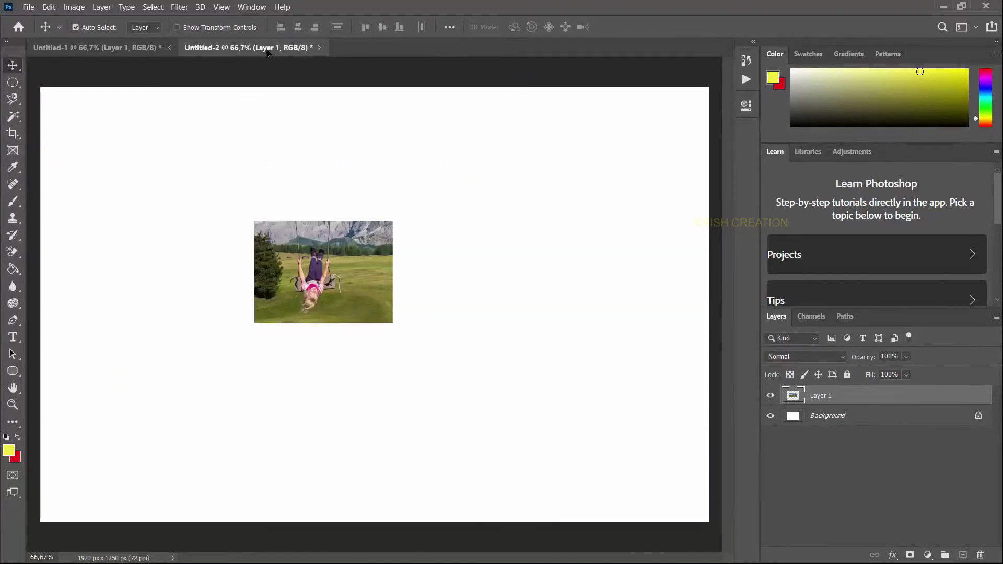
drag(520, 282, 520, 283)
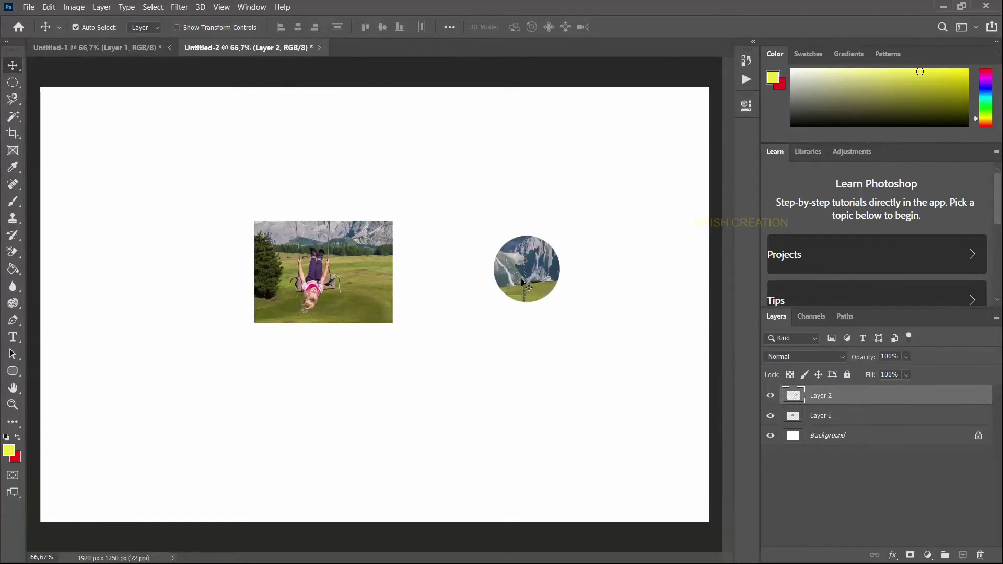
Return to Untitled-1 and deselect the circular selection.
click(137, 48)
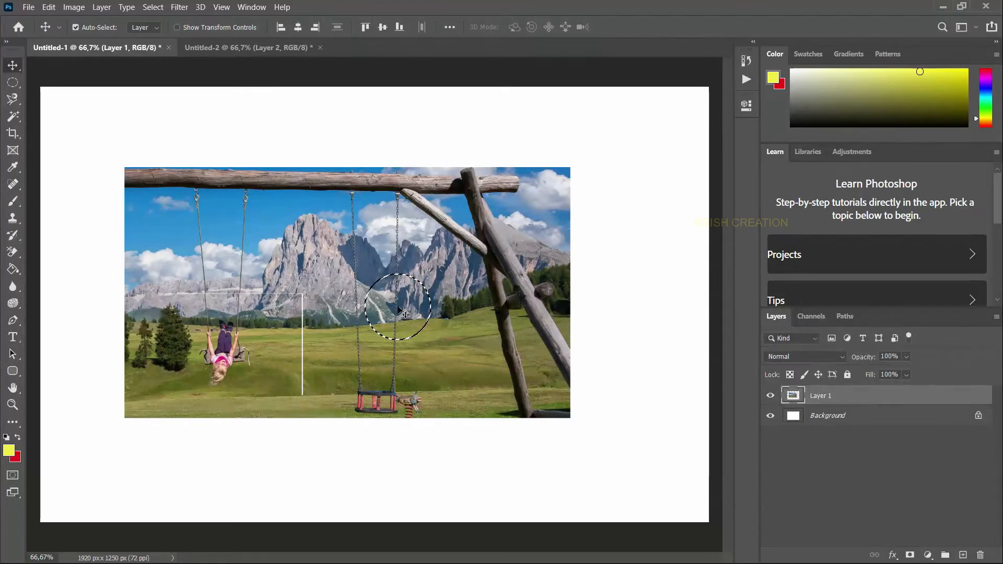
key(m)
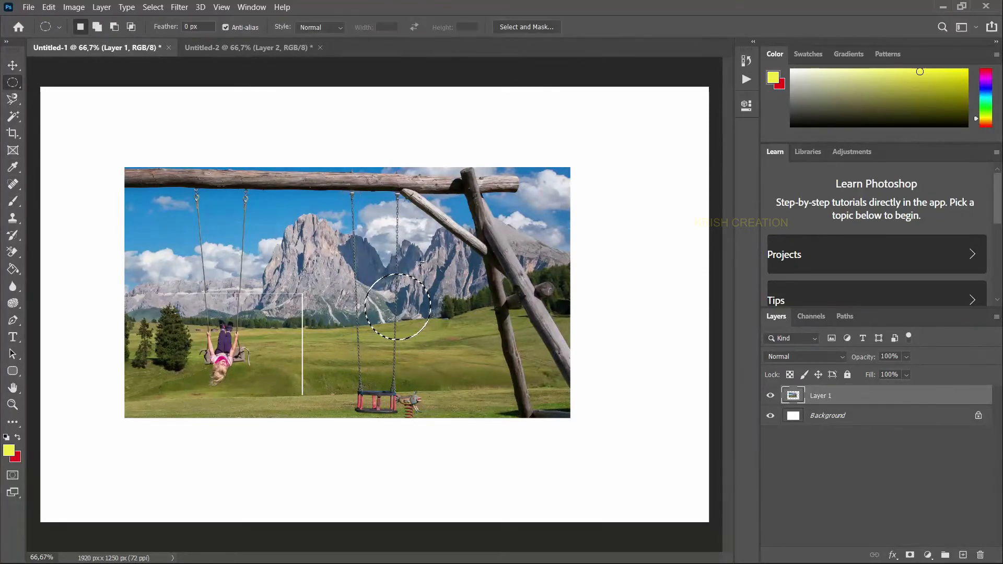
right_click(404, 306)
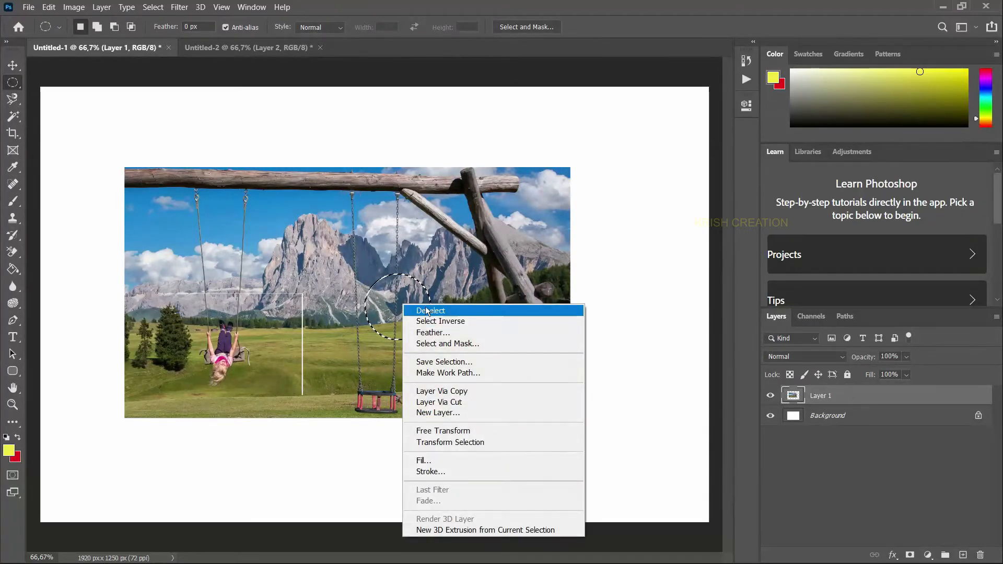
click(424, 309)
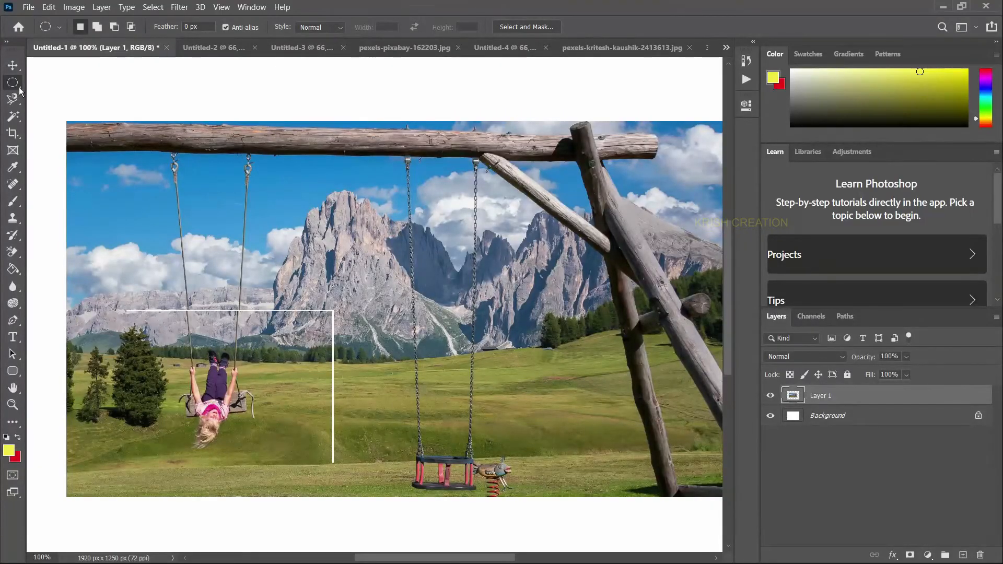
Select a one-pixel row across the upper mountains with the Single Row Marquee tool.
right_click(20, 89)
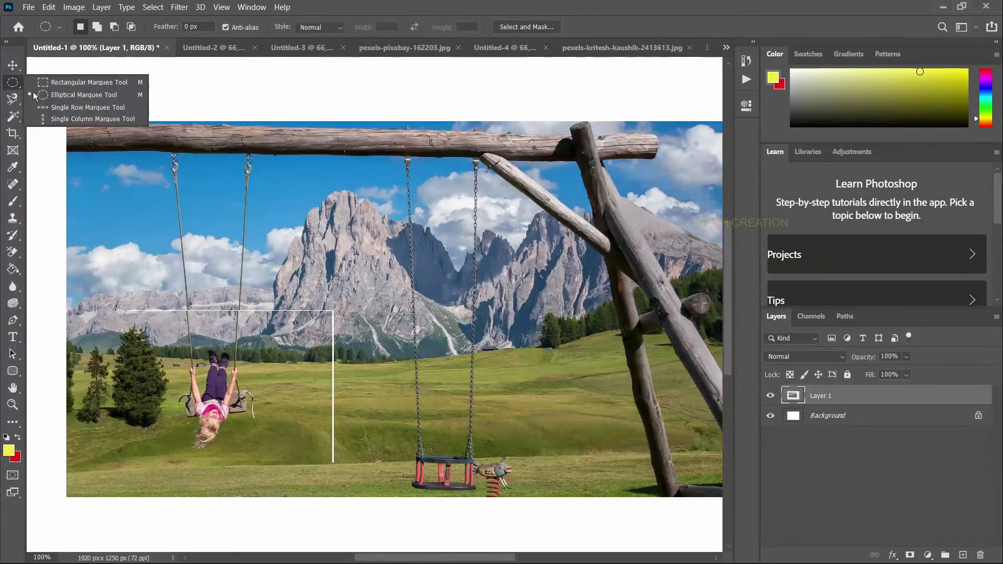
click(60, 108)
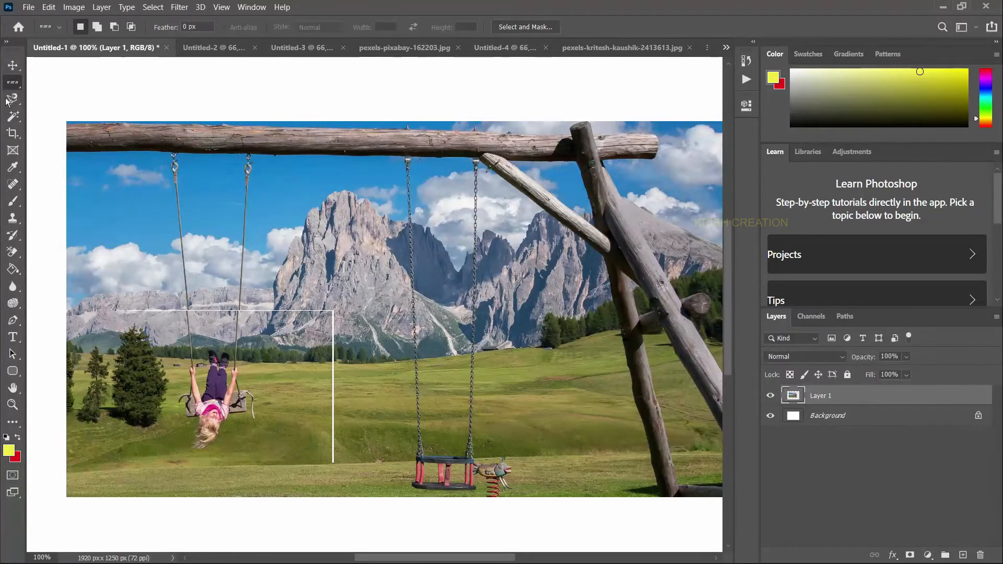
click(338, 233)
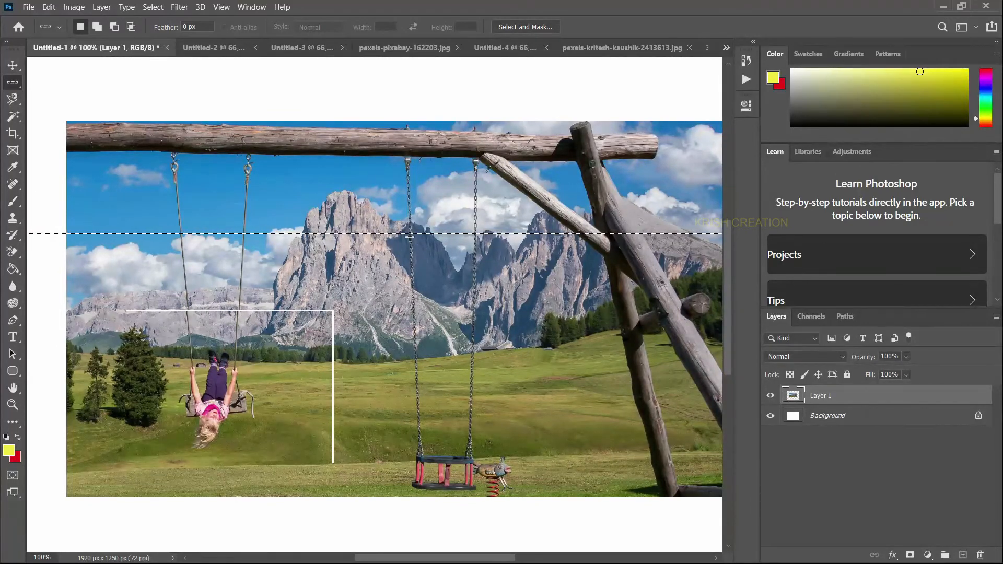
Try stretching the selected pixel row vertically into a wide band with Free Transform, and undo the stretching.
key(ctrl+t)
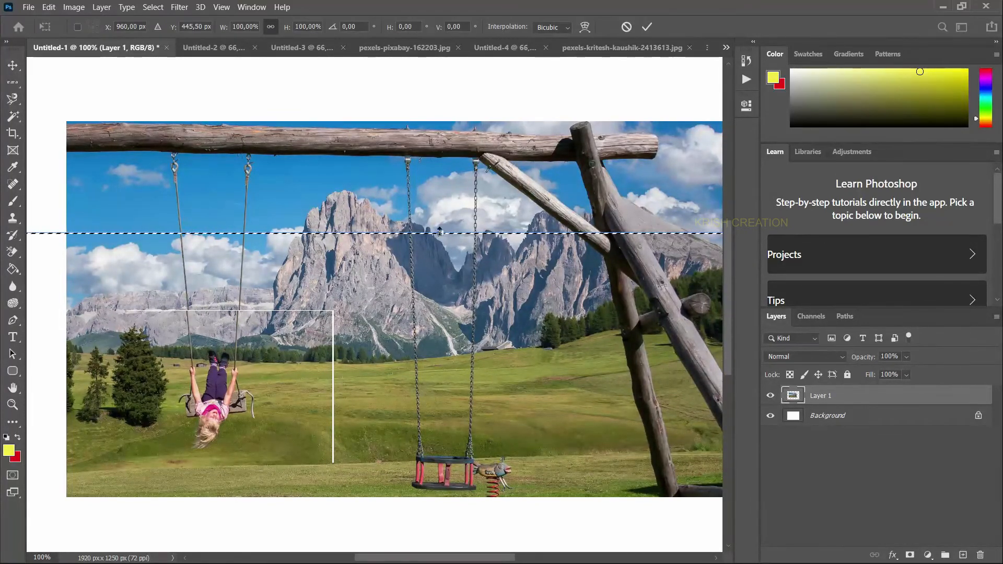
drag(441, 228, 447, 183)
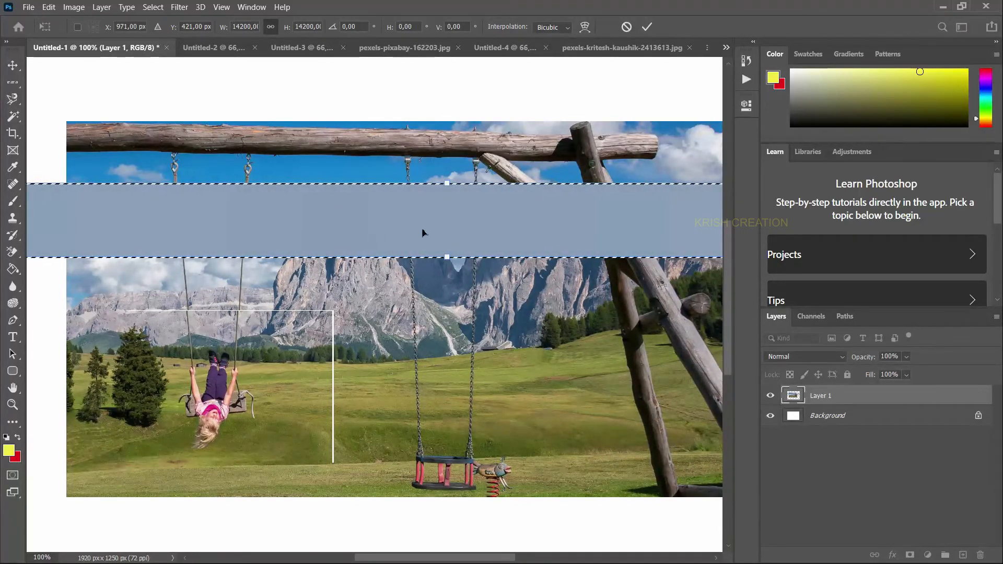
drag(451, 258, 451, 258)
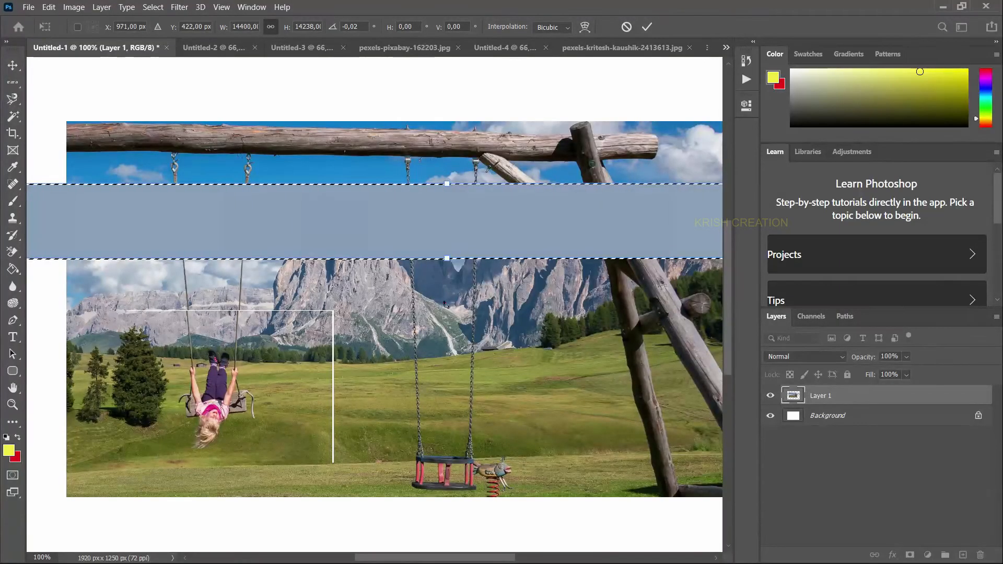
drag(453, 298, 453, 339)
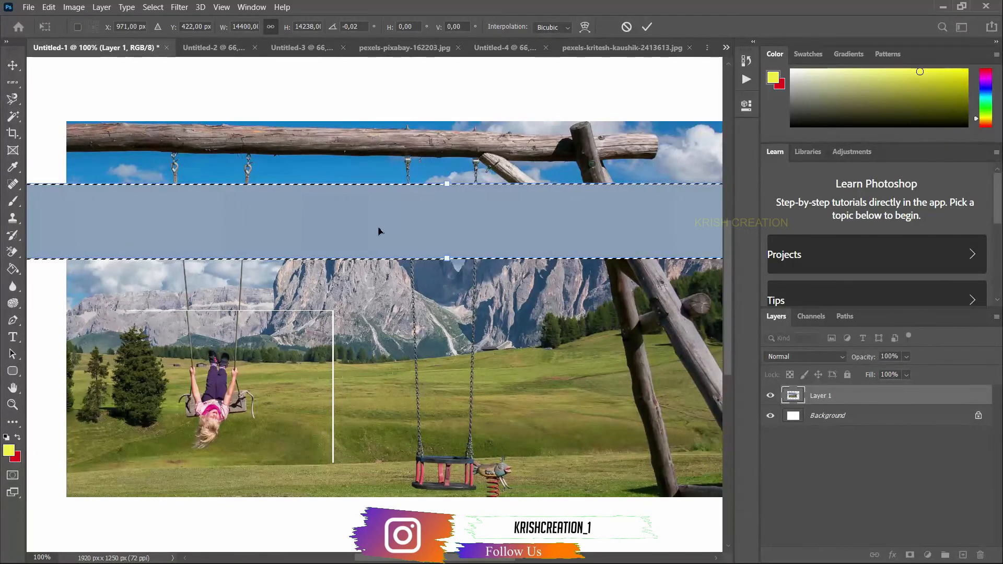
drag(58, 179, 60, 179)
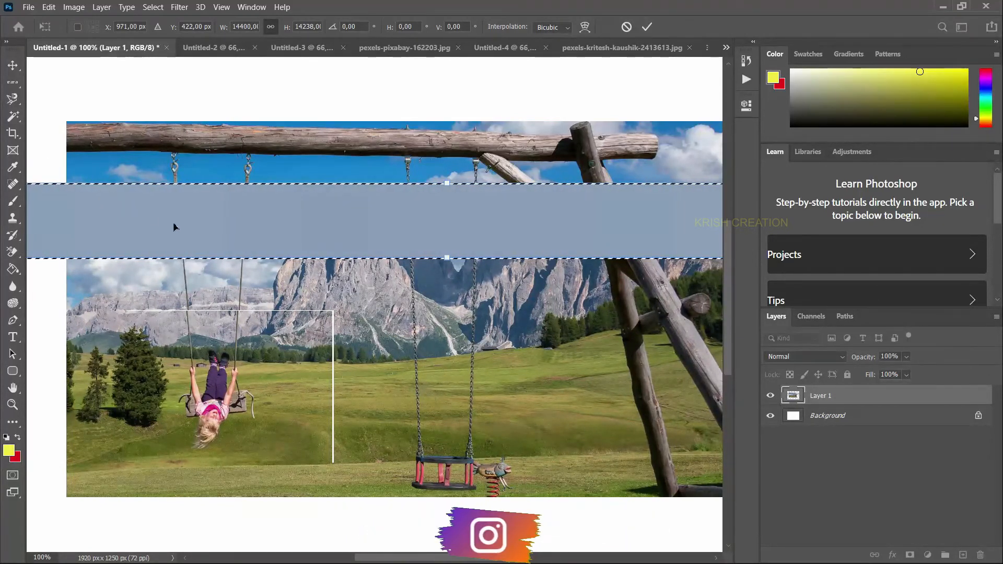
key(ctrl+z)
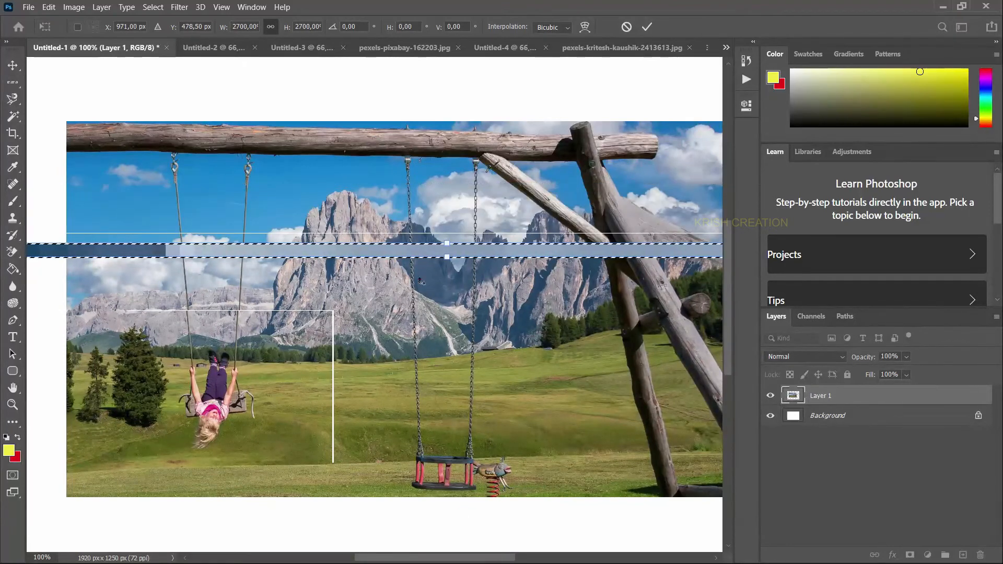
drag(422, 282, 416, 228)
key(ctrl+z)
key(ctrl+z)
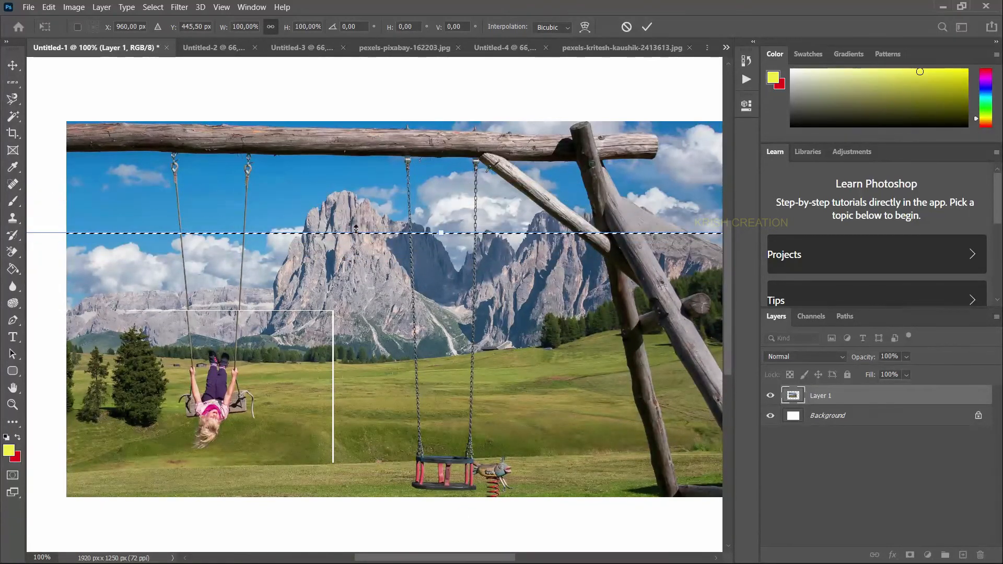
Select a one-pixel column just beside the empty swing's left chain with the Single Column Marquee tool.
click(19, 106)
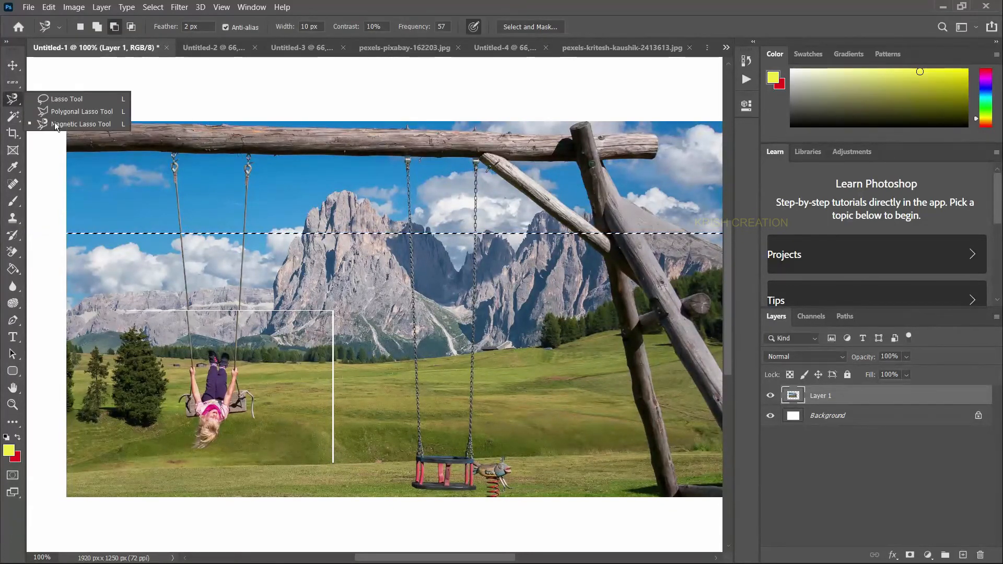
click(20, 83)
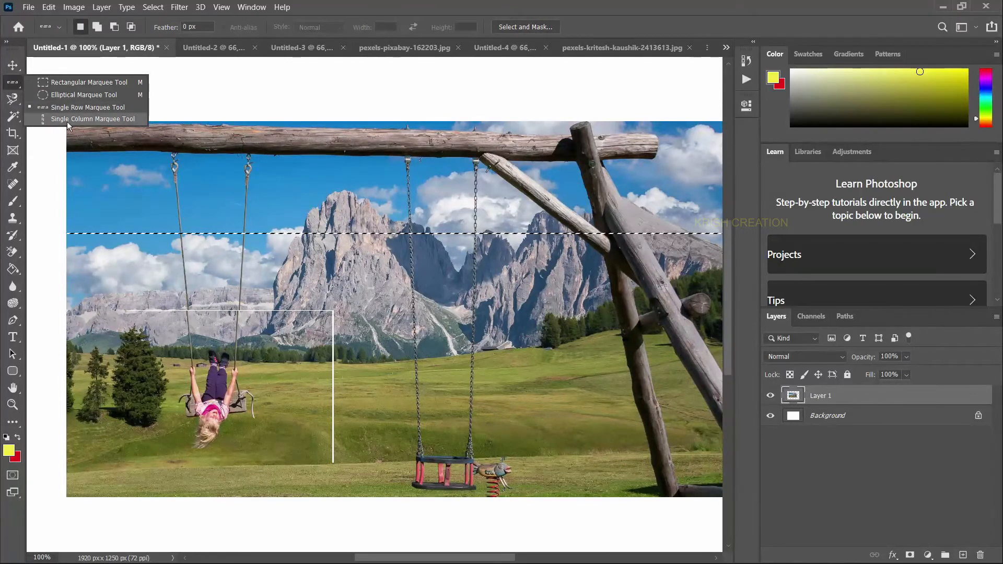
click(67, 120)
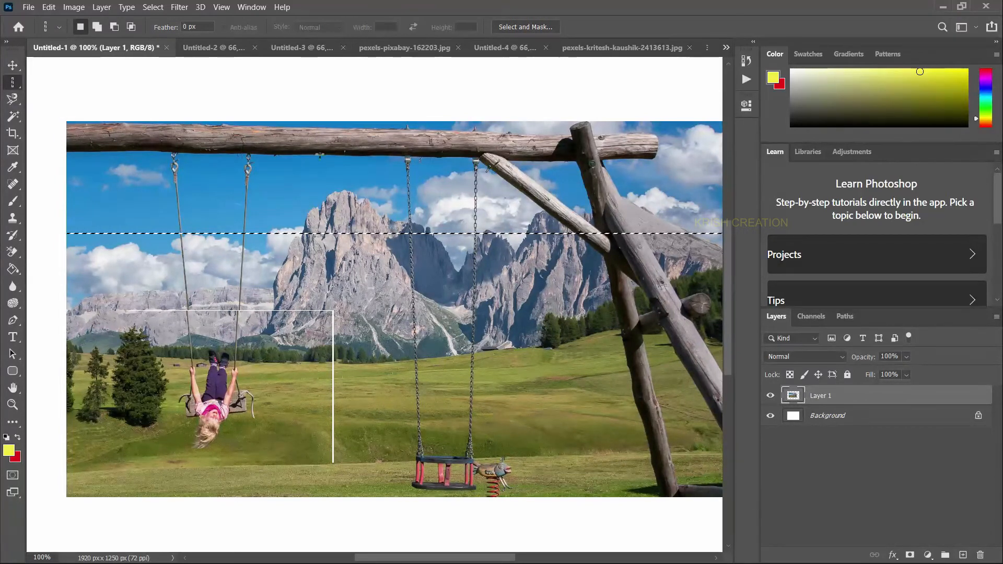
click(392, 158)
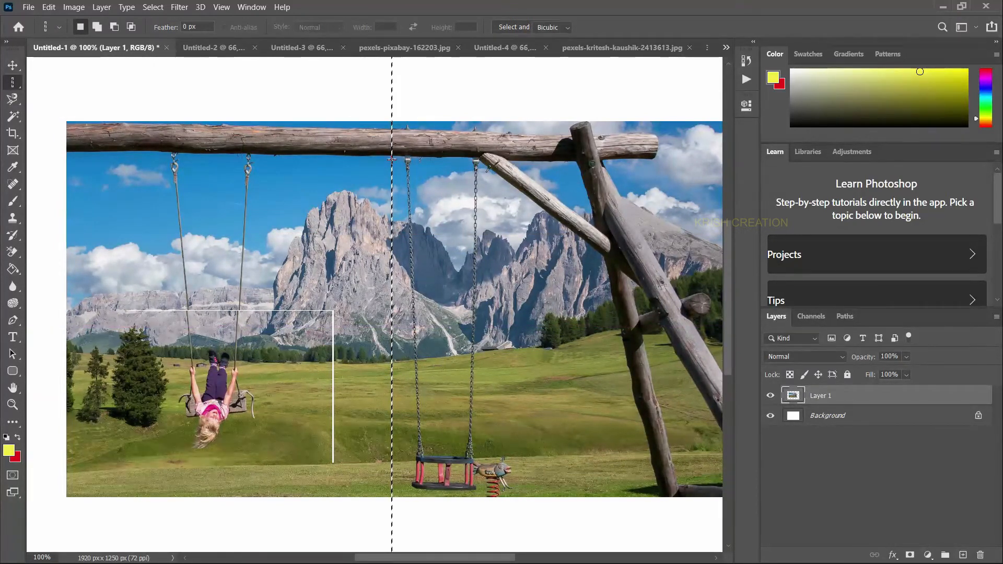
Try stretching the selected pixel column sideways into a wide vertical band with Free Transform, and switch back to the Rectangular Marquee tool.
key(ctrl+t)
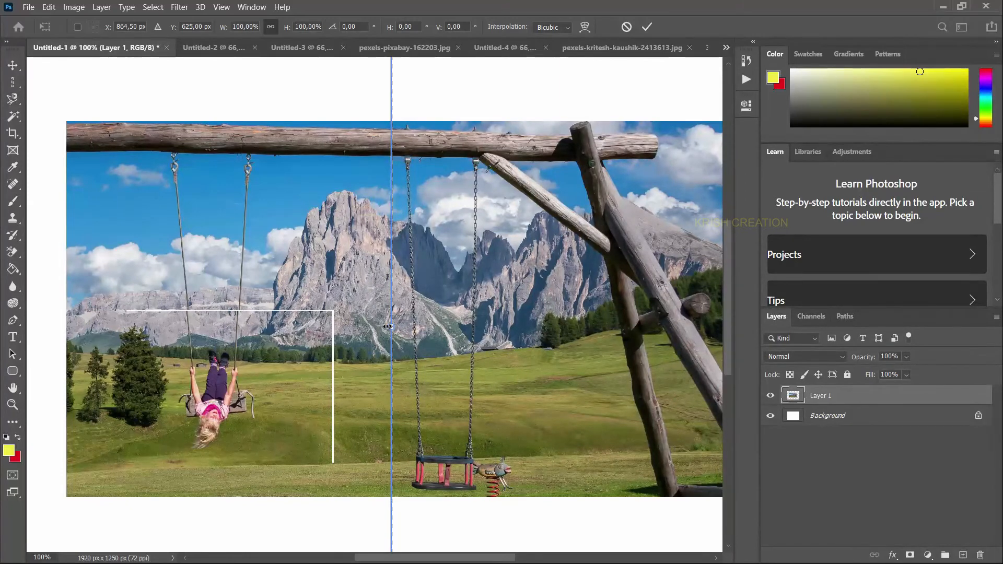
drag(387, 328, 144, 340)
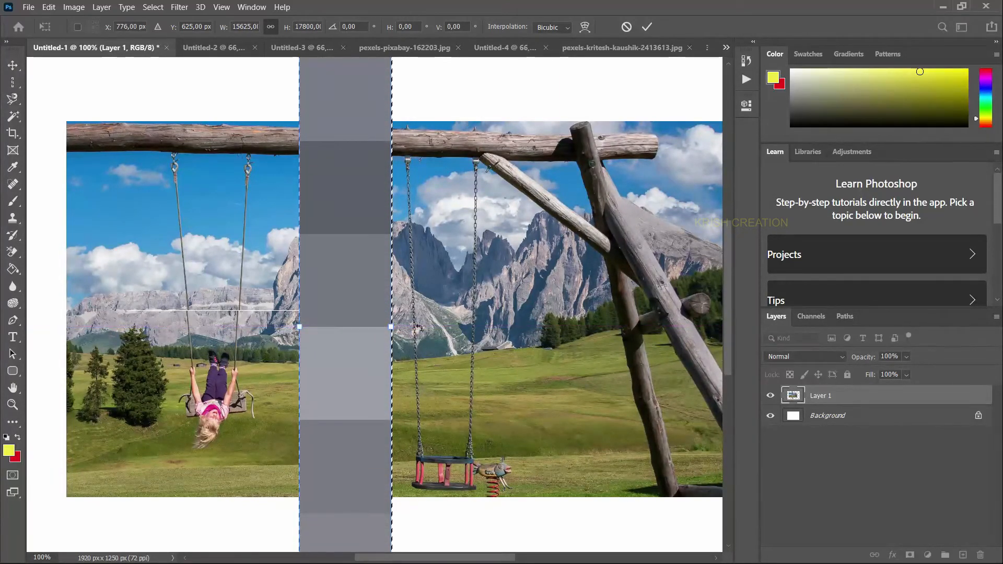
drag(413, 326, 537, 315)
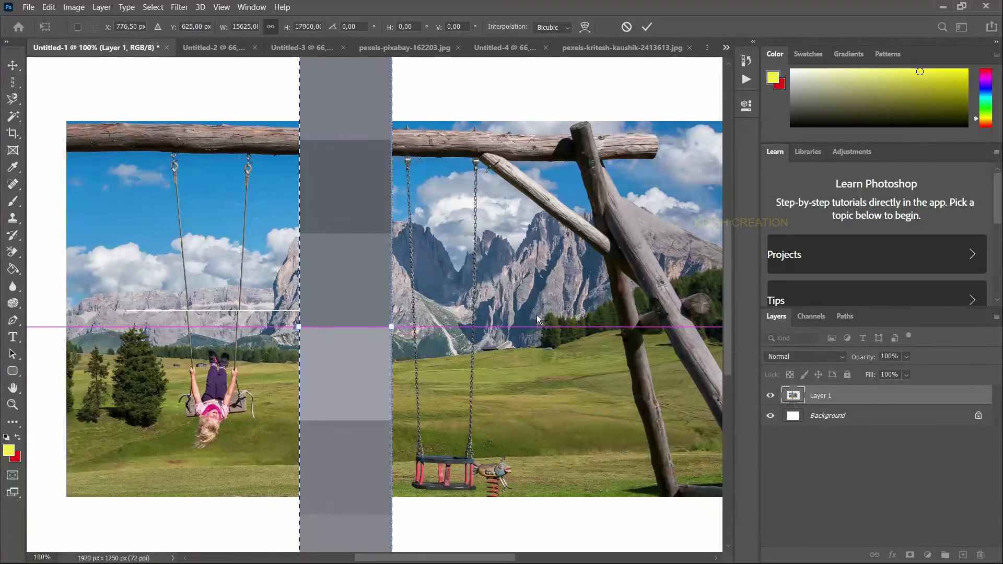
drag(394, 328, 467, 327)
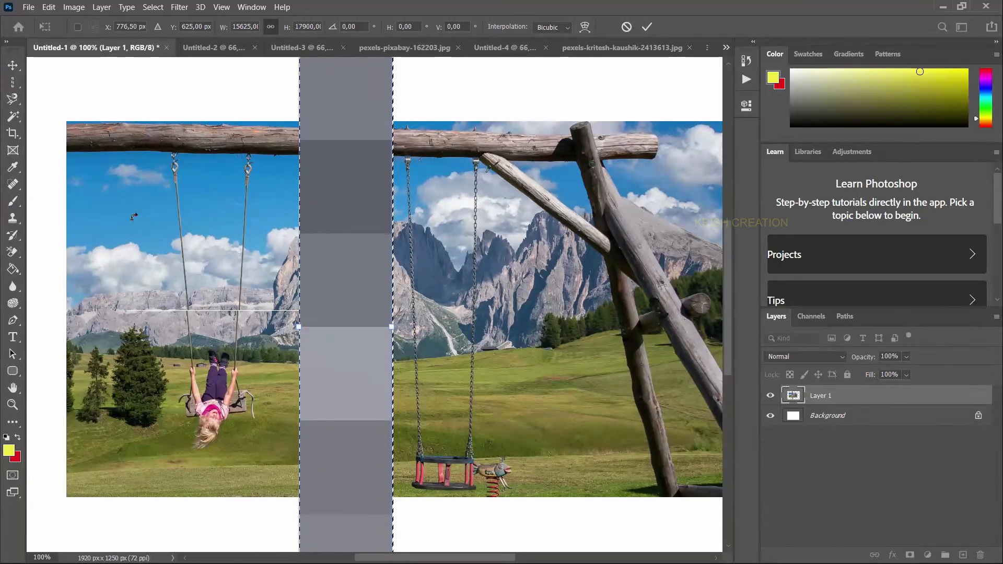
key(Return)
key(m)
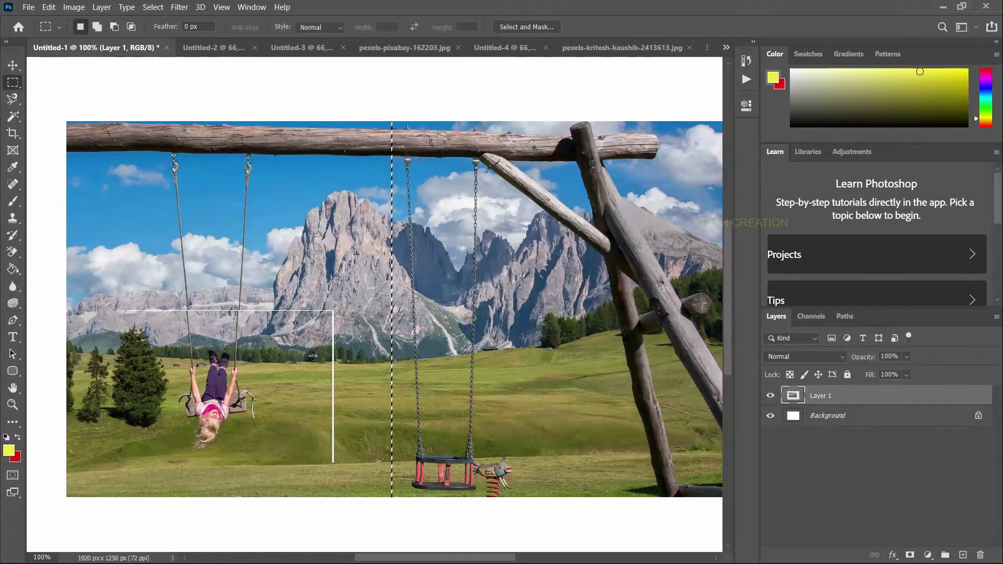
Set the Rectangular Marquee feather to 5 px and select a patch of sky across the girl's left swing rope in Untitled-1.
click(218, 52)
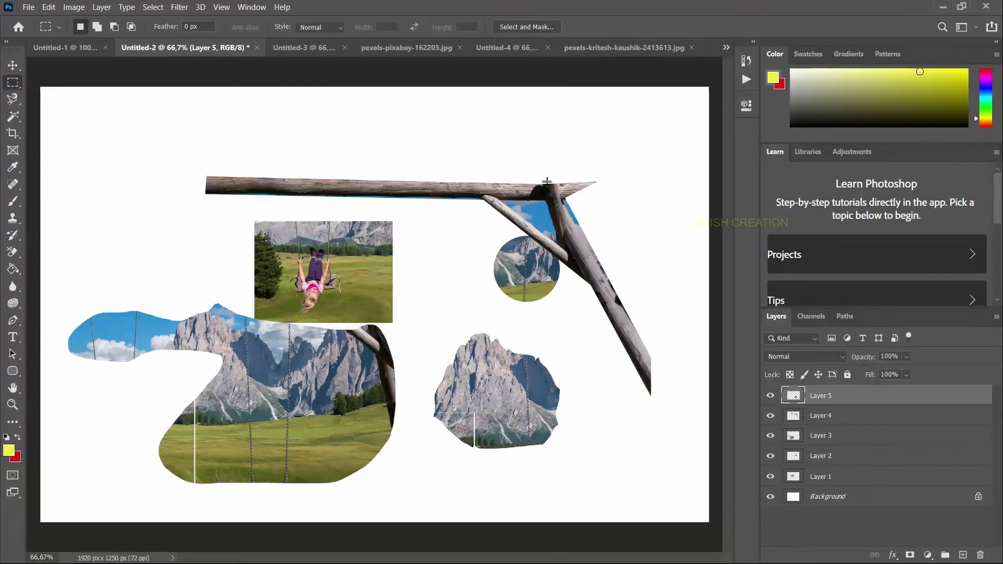
click(66, 48)
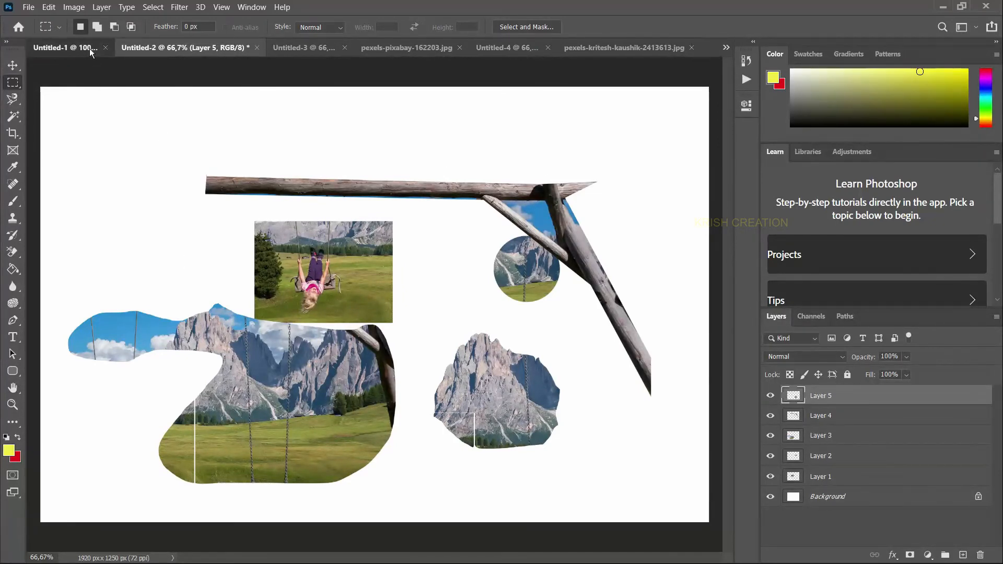
click(167, 27)
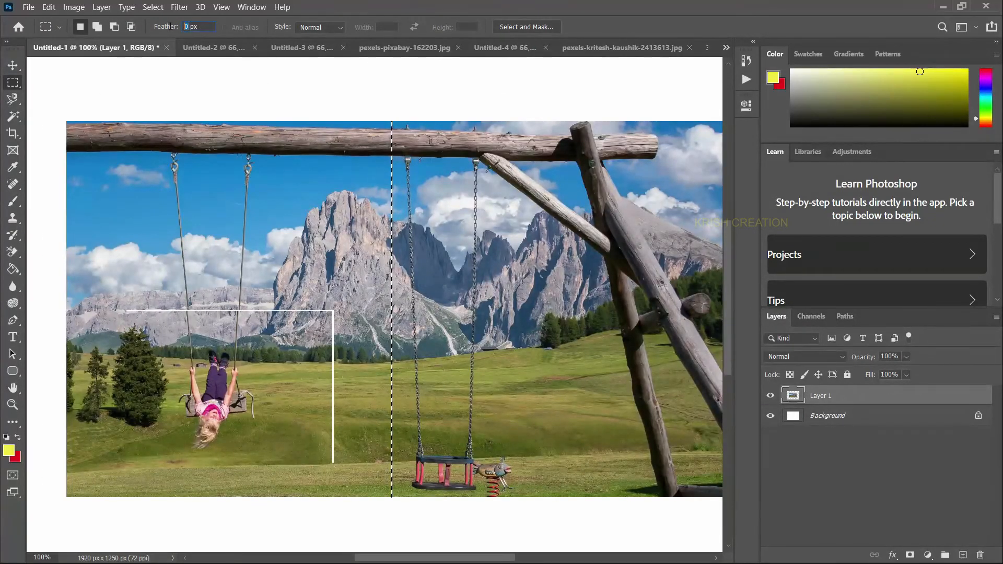
text(5)
key(Return)
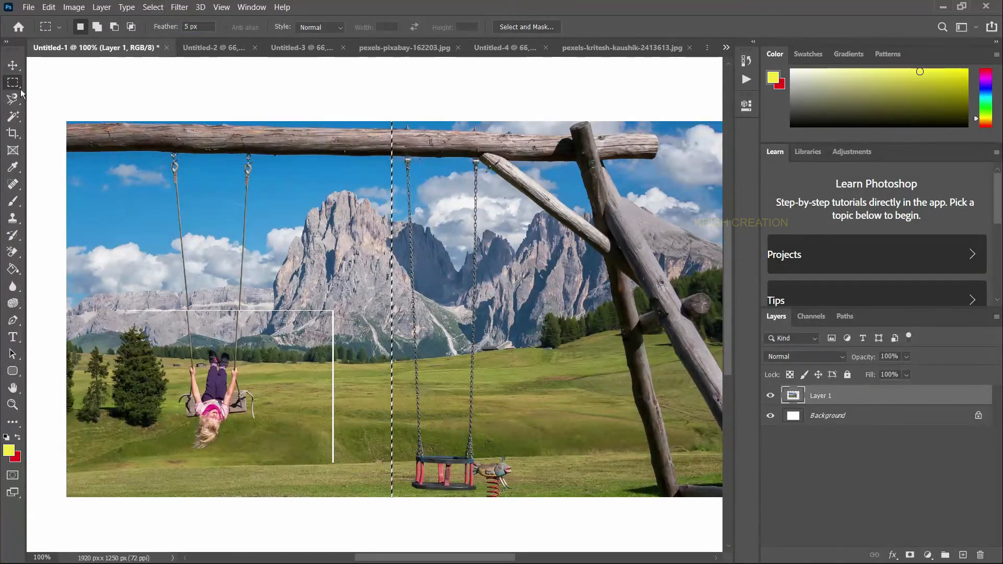
drag(220, 180, 112, 271)
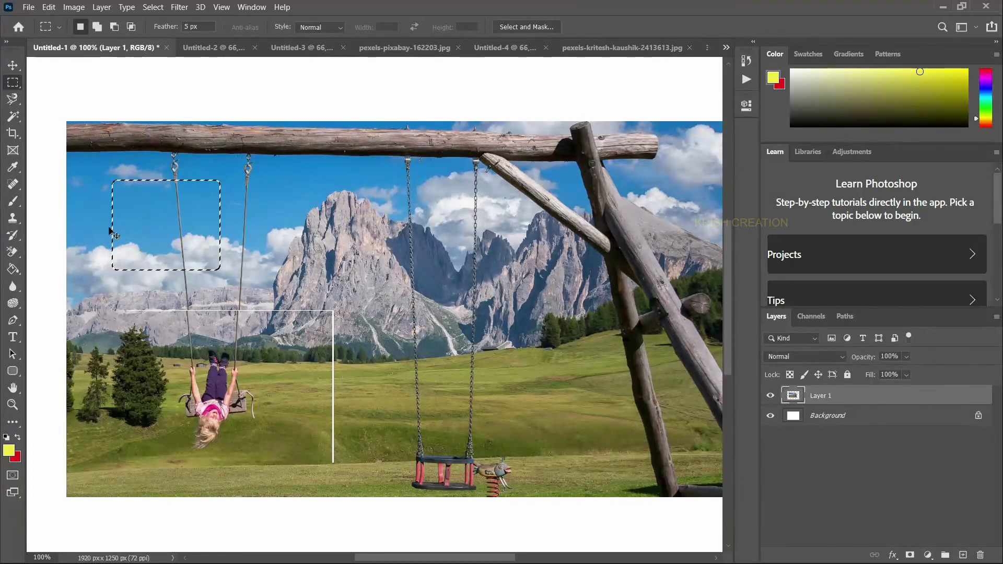
Move the feathered sky patch onto the white canvas above the beam with Free Transform, and deselect it.
key(ctrl+t)
drag(164, 242, 175, 231)
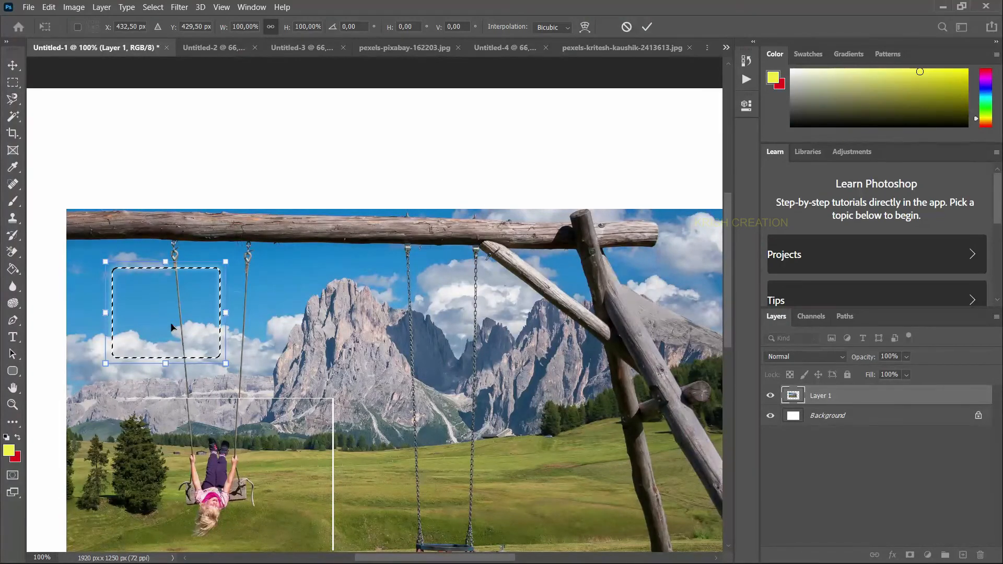
drag(173, 327, 395, 198)
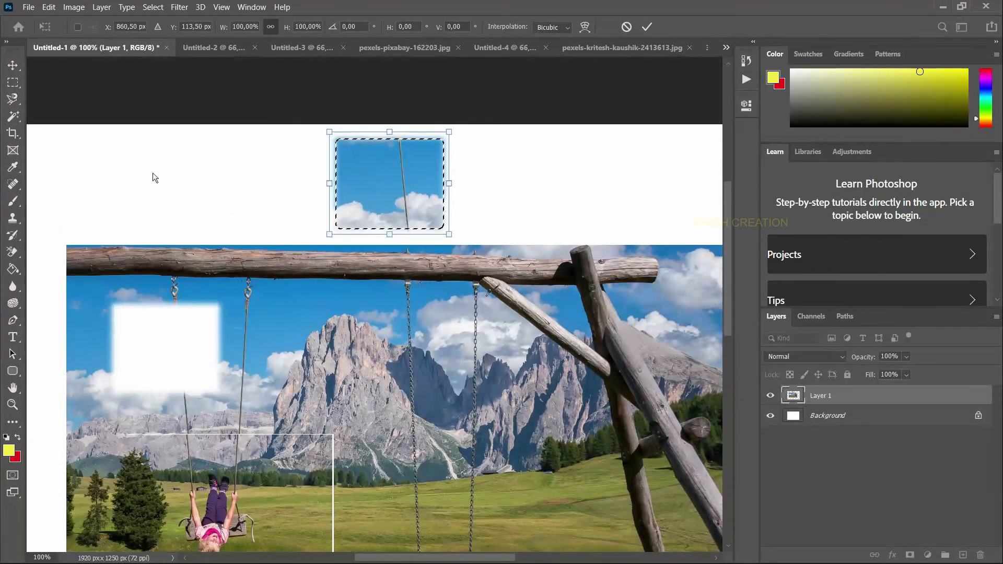
key(Return)
key(ctrl+d)
Set the marquee feather to 2 px and select a rectangle of the mountains across the empty swing's left chain.
key(m)
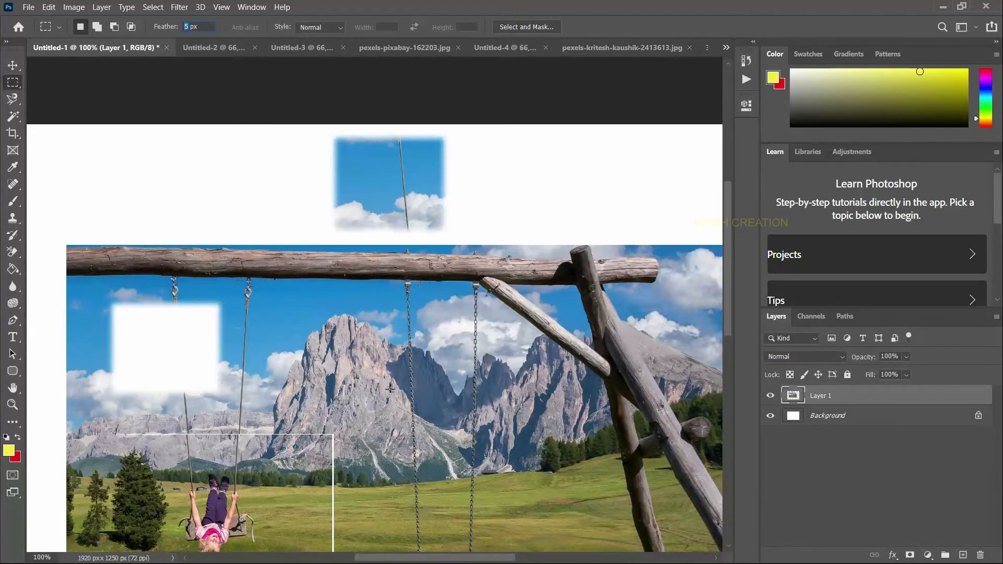
text(2)
drag(352, 357, 464, 448)
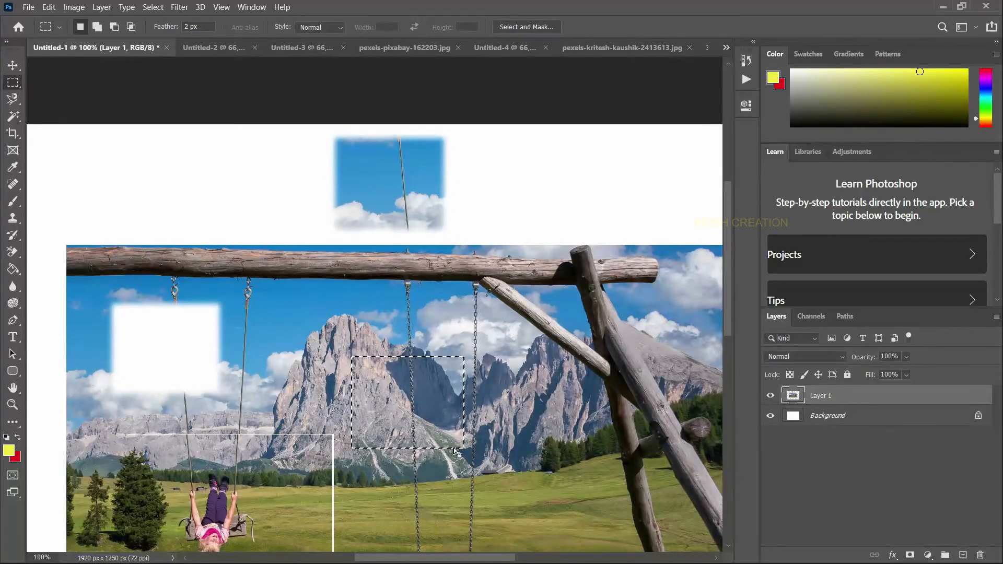
Move the selected mountain patch onto the white canvas beside the sky patch with Free Transform, and deselect it.
key(ctrl+t)
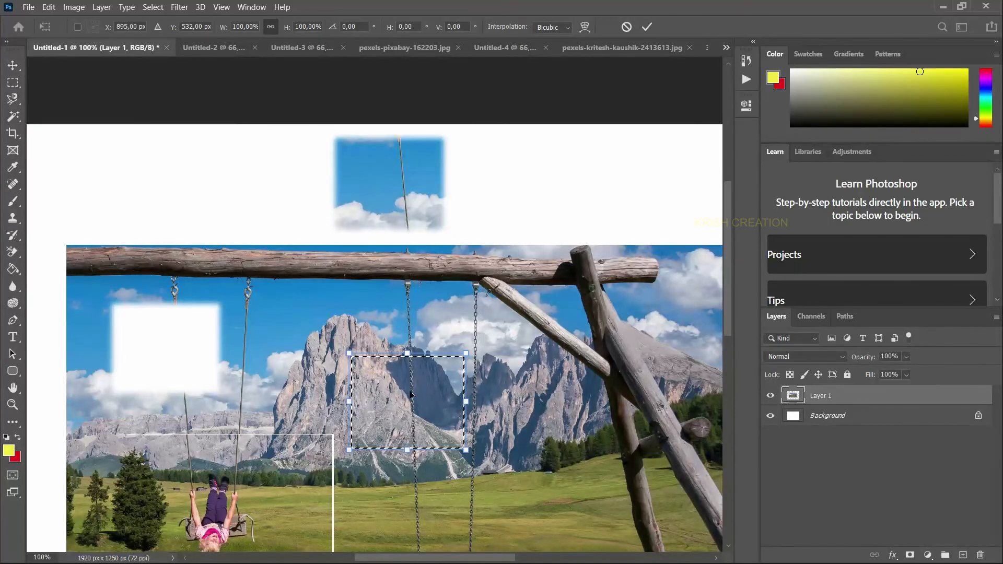
drag(406, 416, 213, 199)
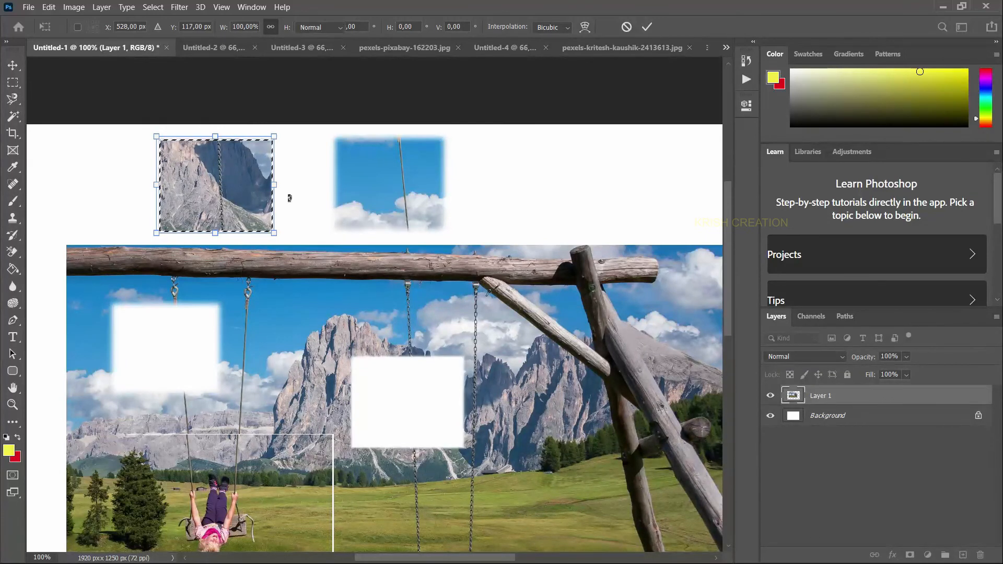
key(Return)
key(ctrl+d)
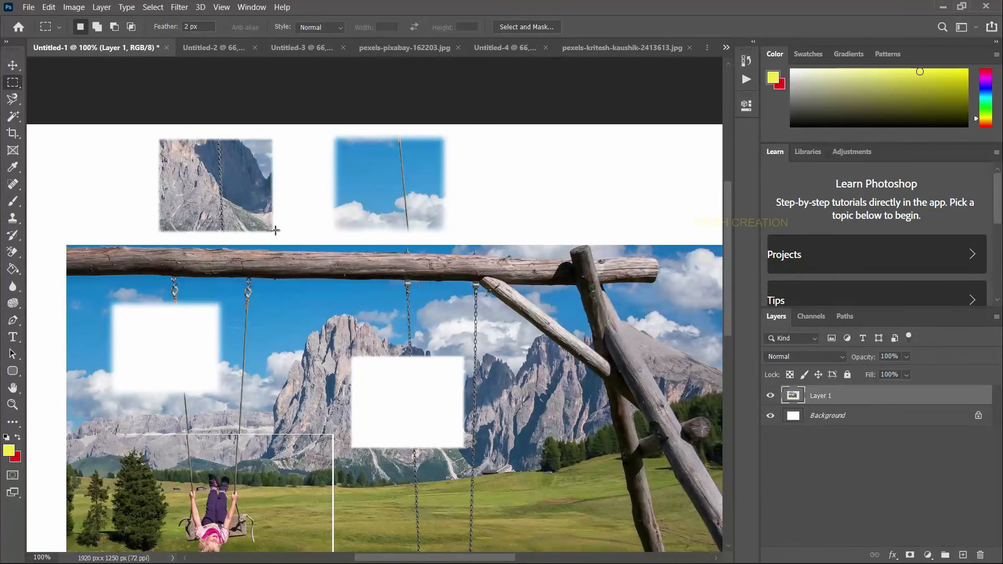
scroll(266, 221, down, 3)
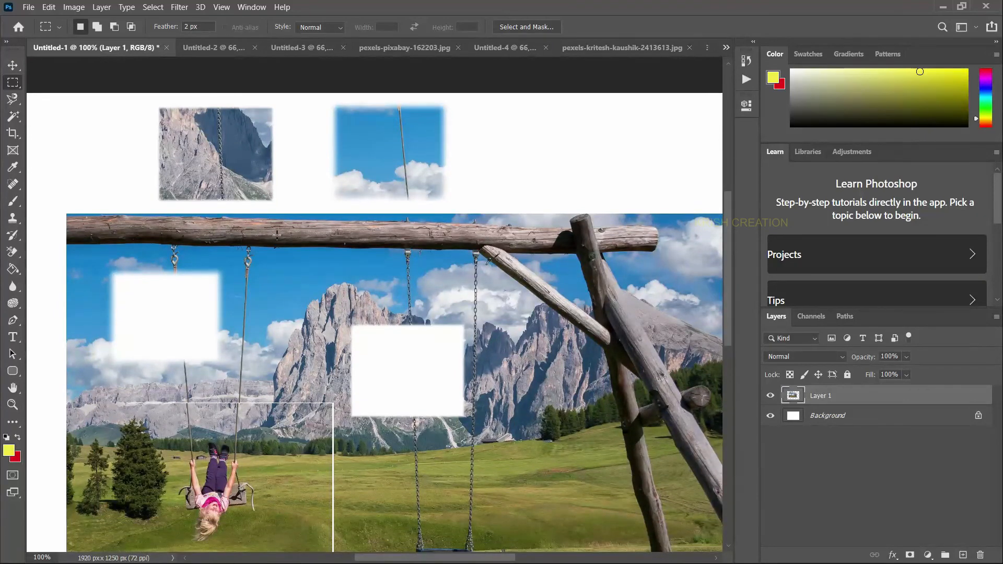